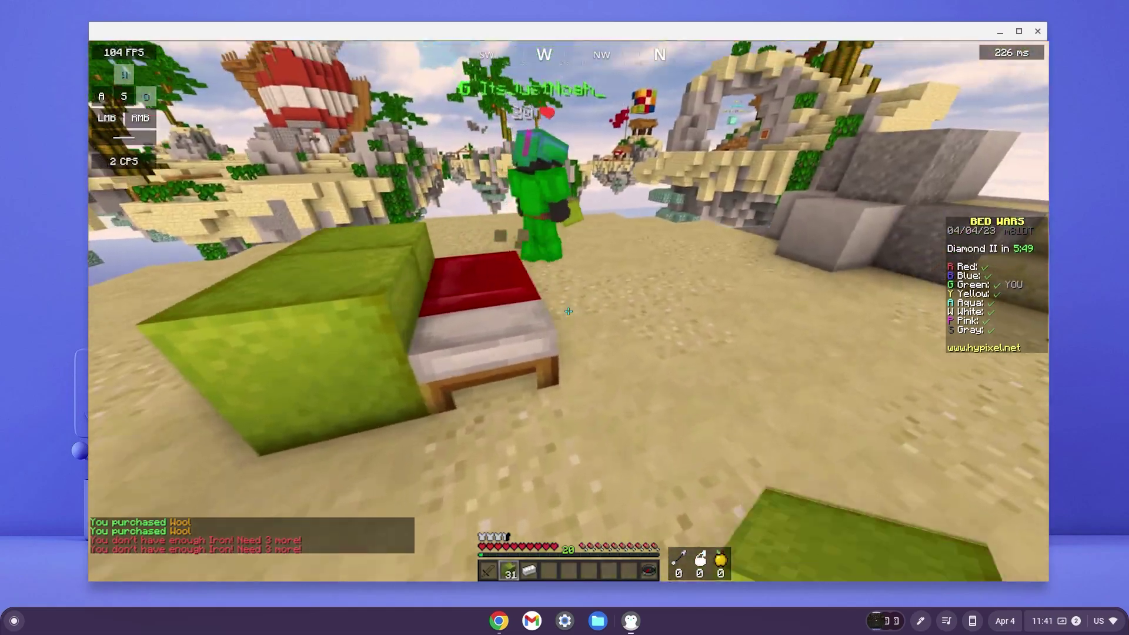
- Wall in the red team bed with green wool, then select the crostini-container-install flag address
right_click(568, 311)
right_click(568, 311)
right_click(568, 311)
right_click(567, 311)
right_click(568, 311)
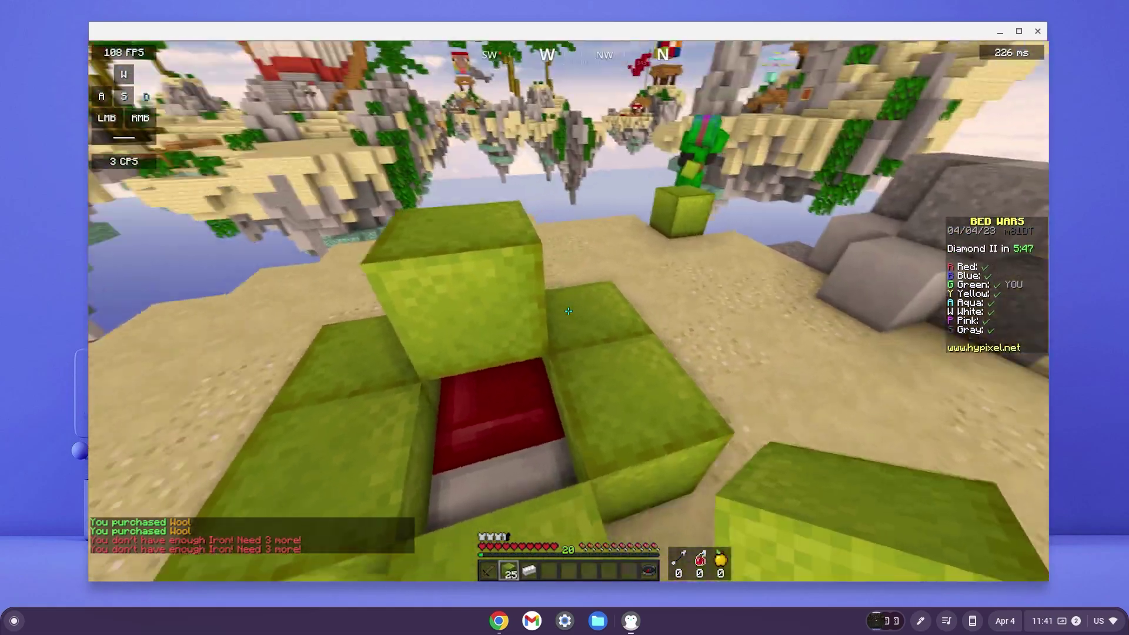
right_click(568, 311)
right_click(567, 311)
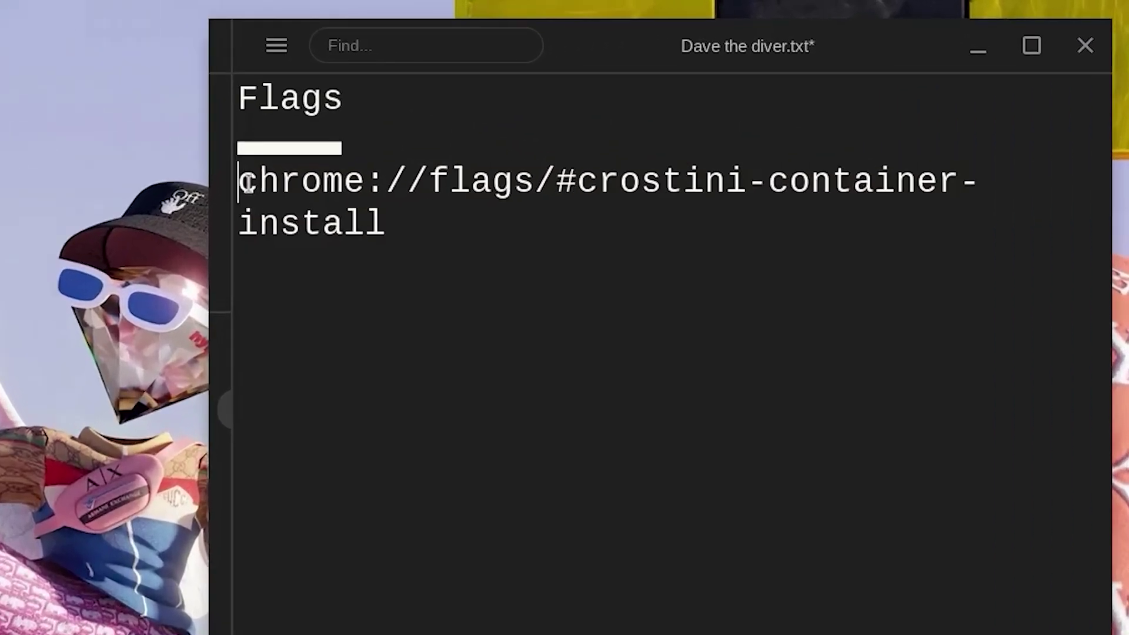
left_click_drag(239, 182, 410, 214)
key("ctrl+c")
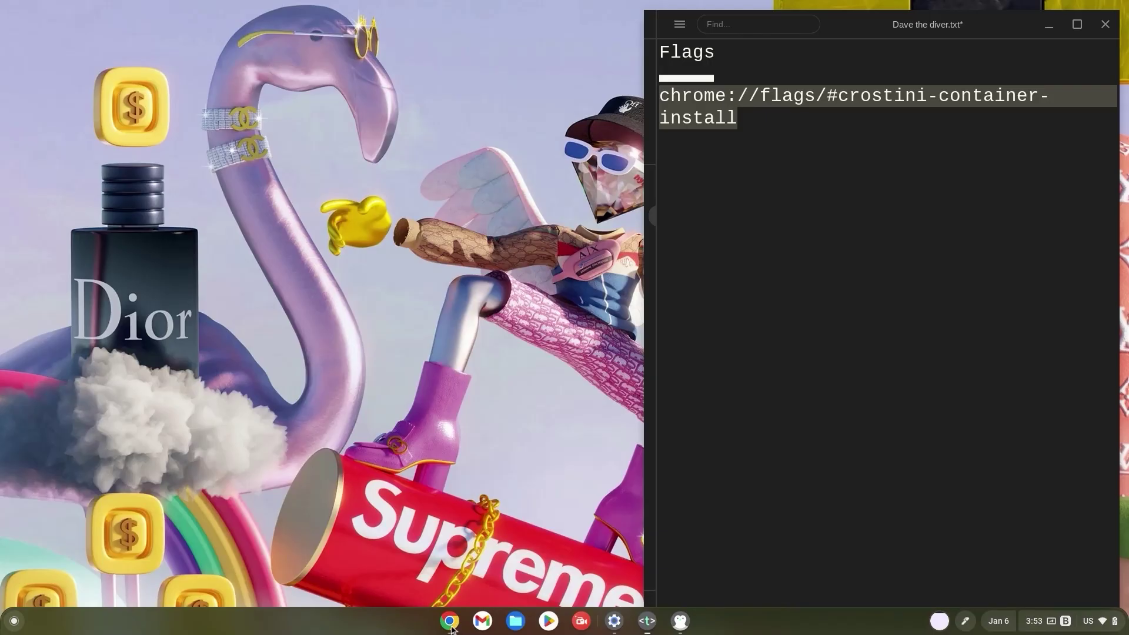
- Set Chrome's 'Debian version for new Crostini containers' flag to Bullseye
left_click(450, 621)
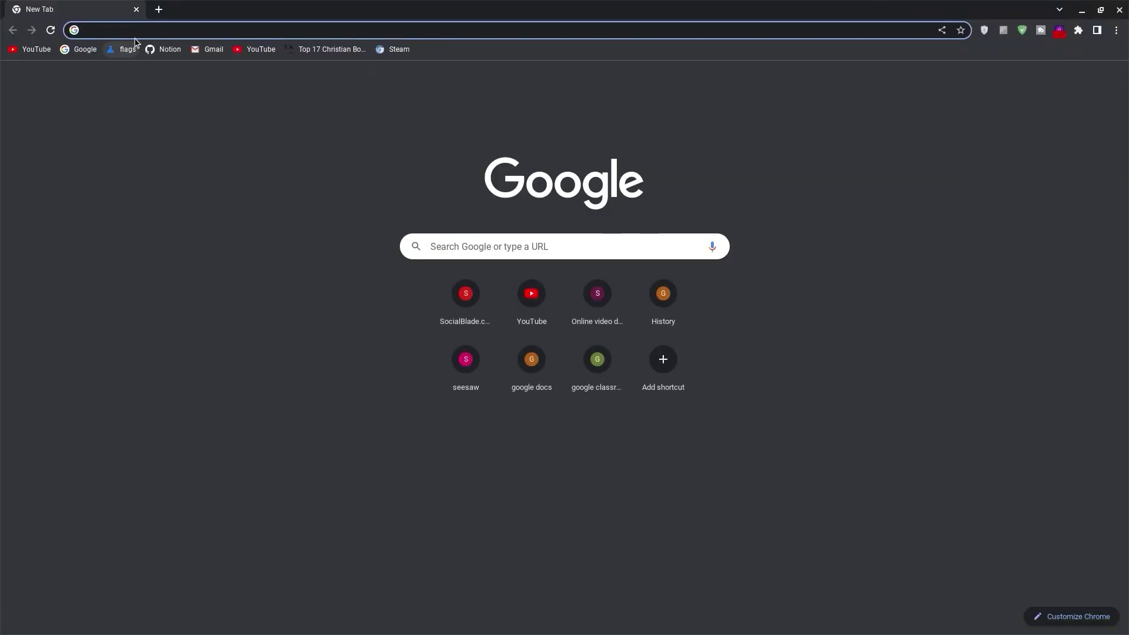
key("ctrl+v")
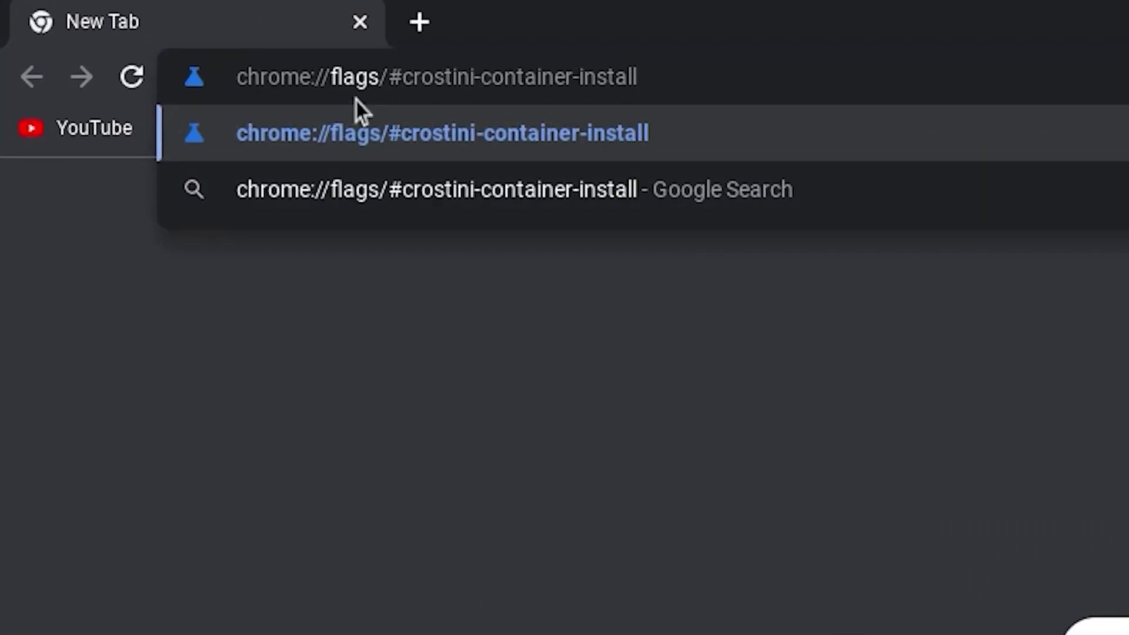
key("Return")
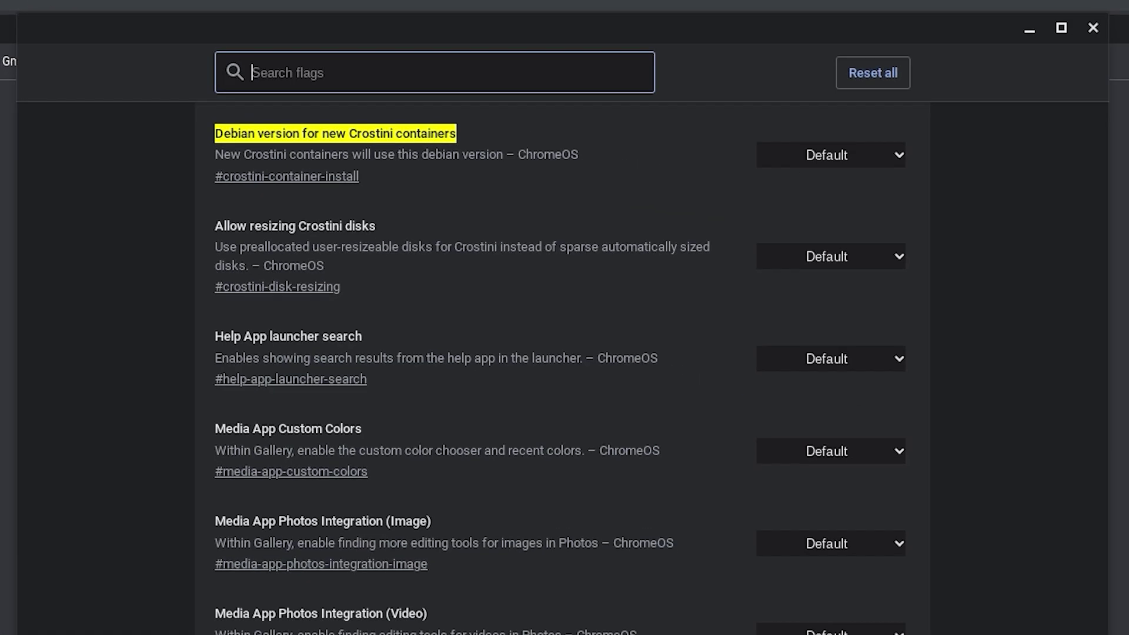
left_click(894, 154)
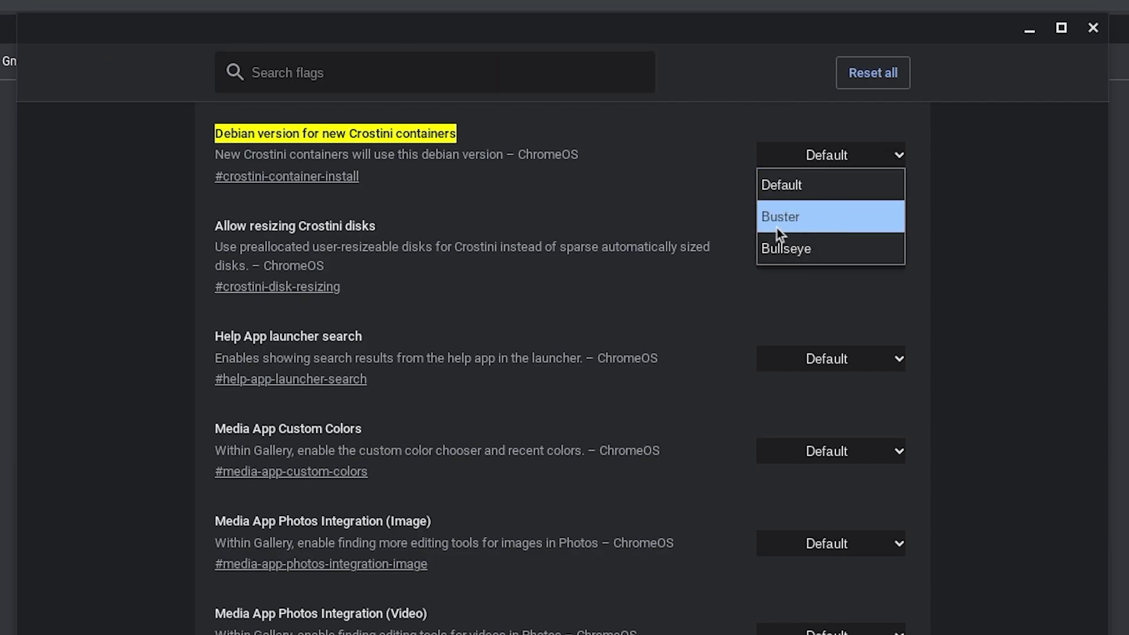
left_click(795, 255)
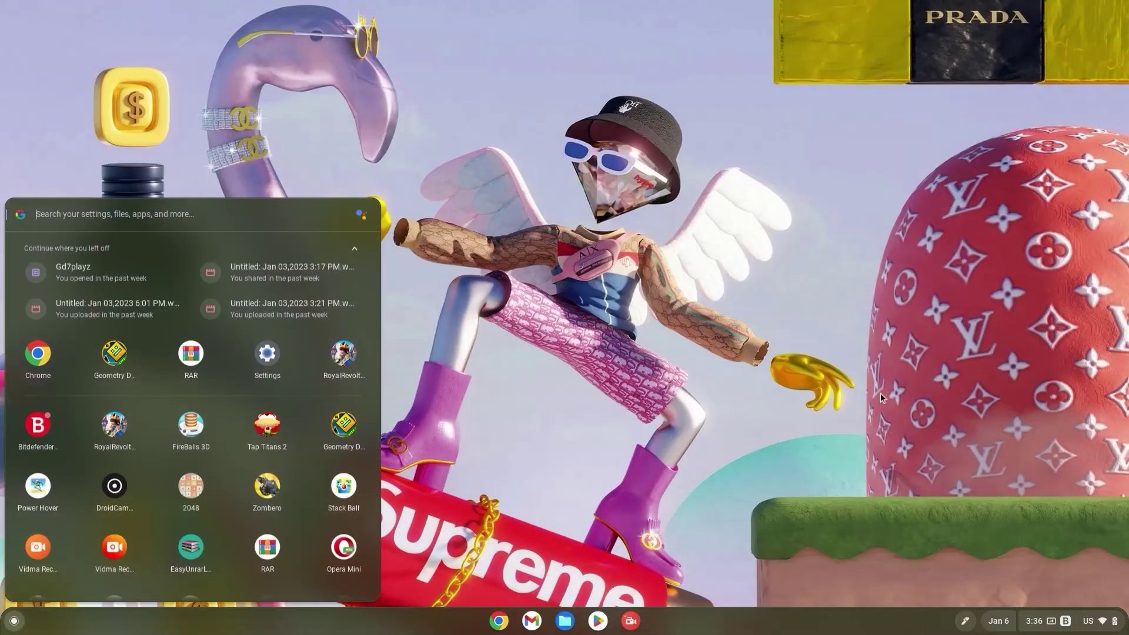
- Open Settings from the launcher and go to Advanced > Developers
type("settings")
key("Return")
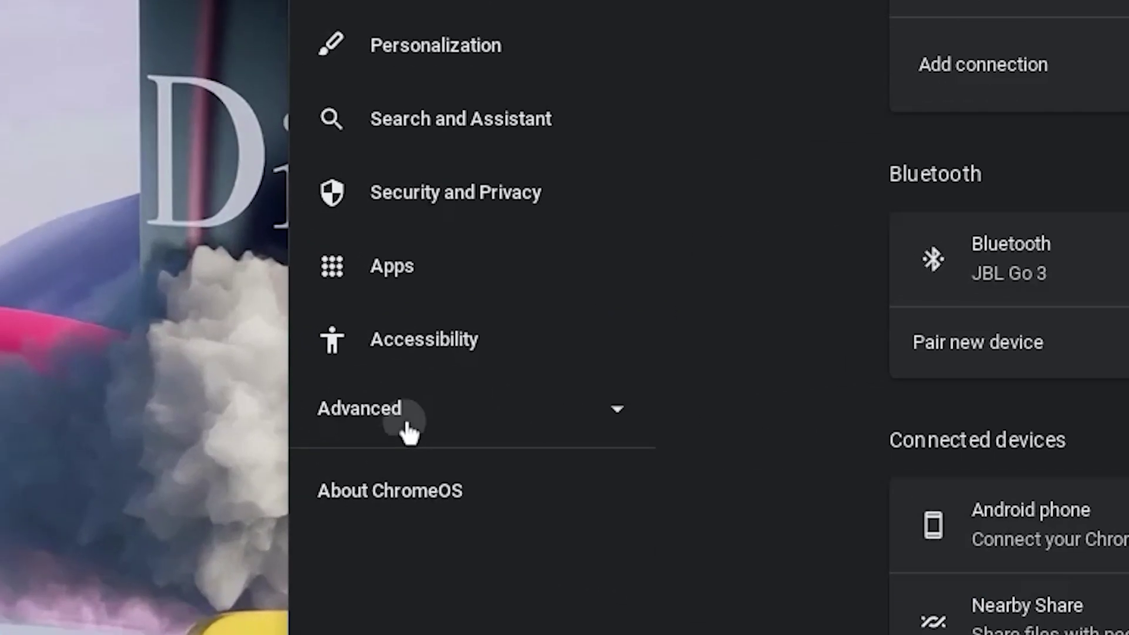
left_click(119, 428)
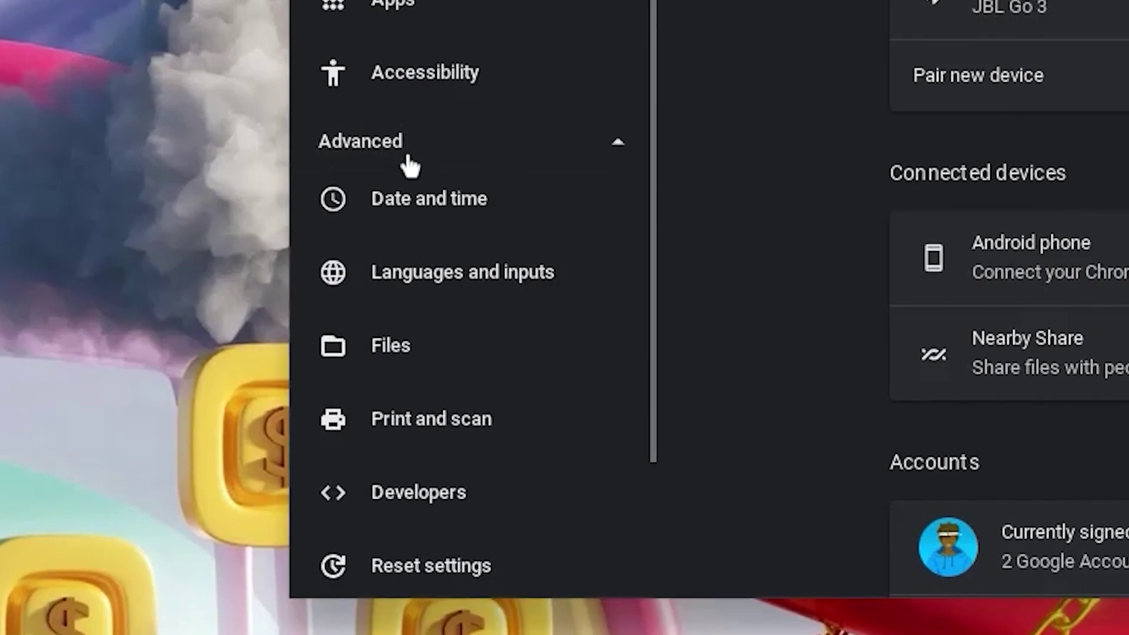
left_click(416, 506)
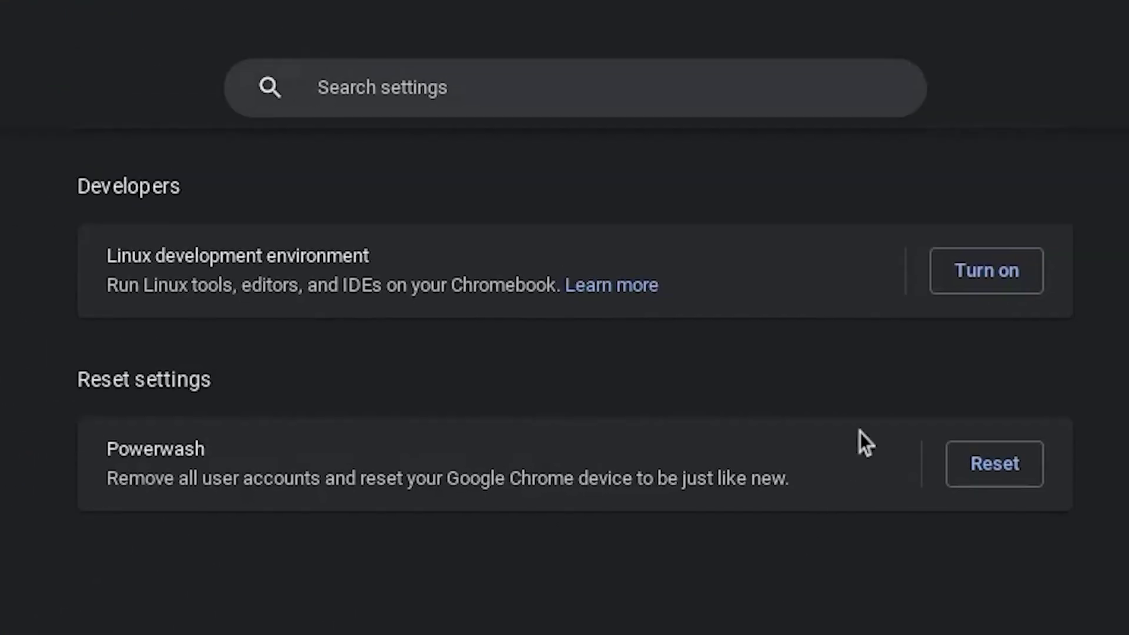
- Install Linux with a custom disk size of about 24.2 GB
left_click(979, 277)
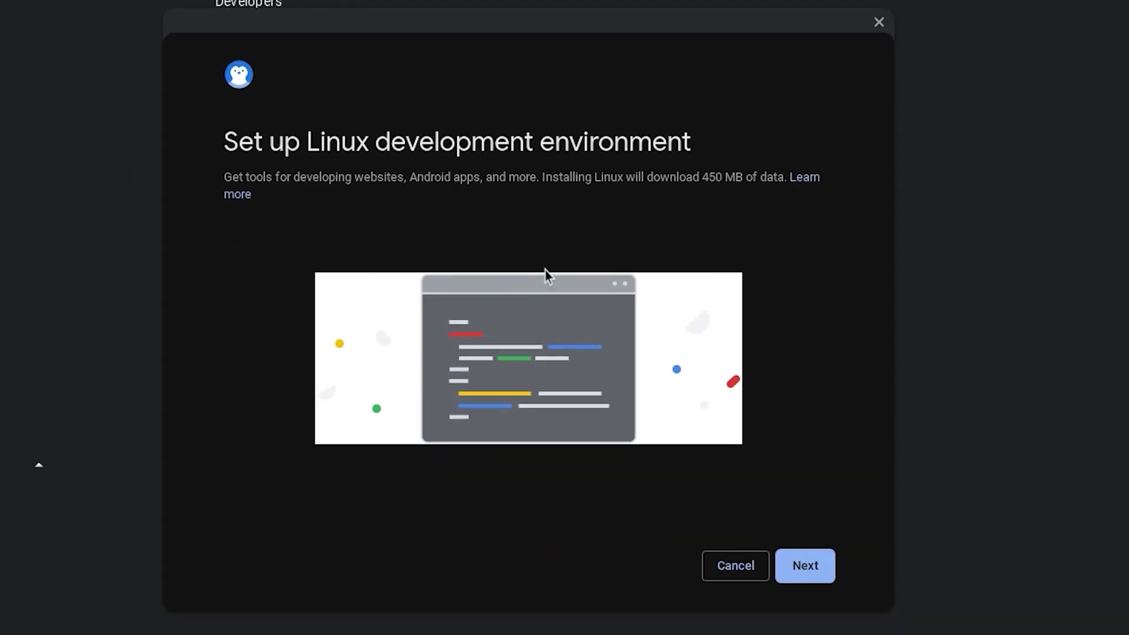
left_click(818, 570)
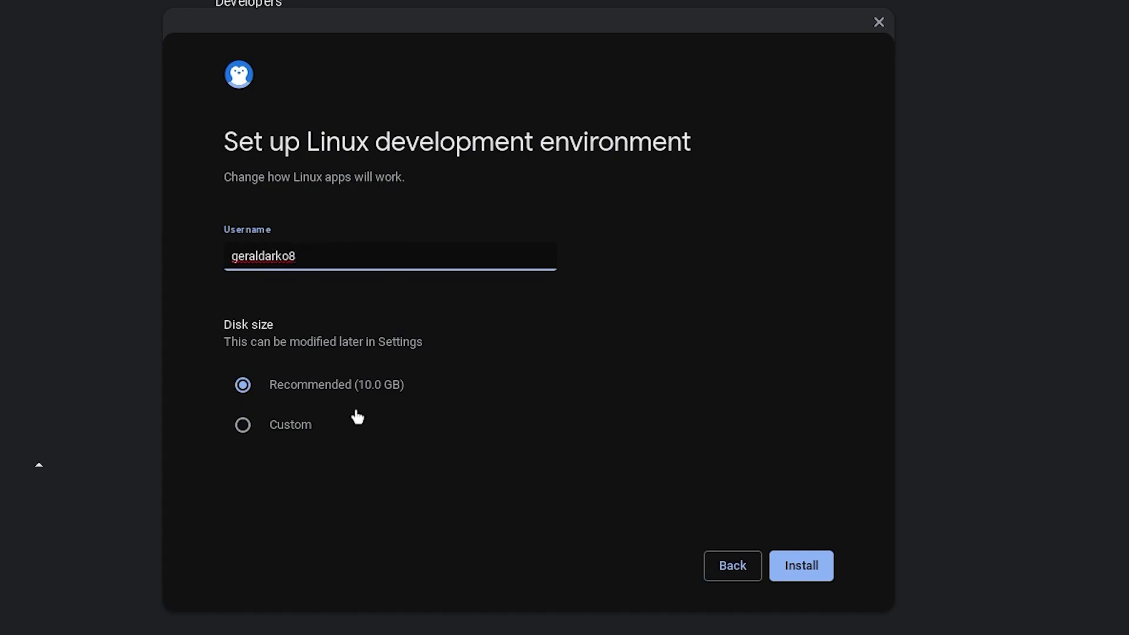
left_click(298, 422)
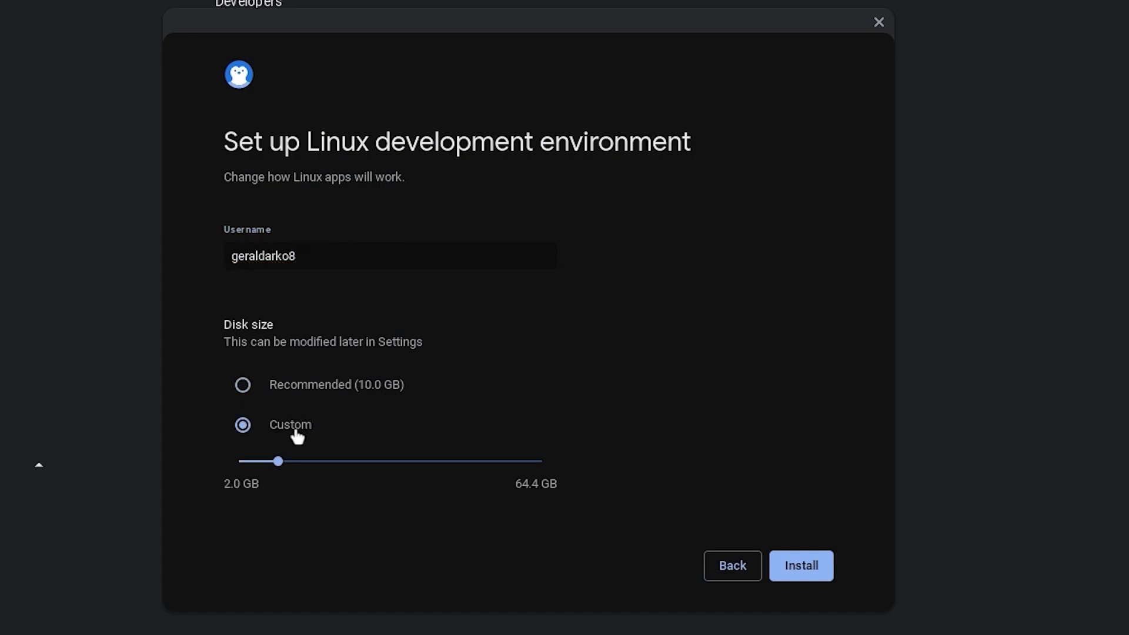
mouse_move(294, 464)
left_click_drag(416, 464, 350, 479)
left_click(802, 576)
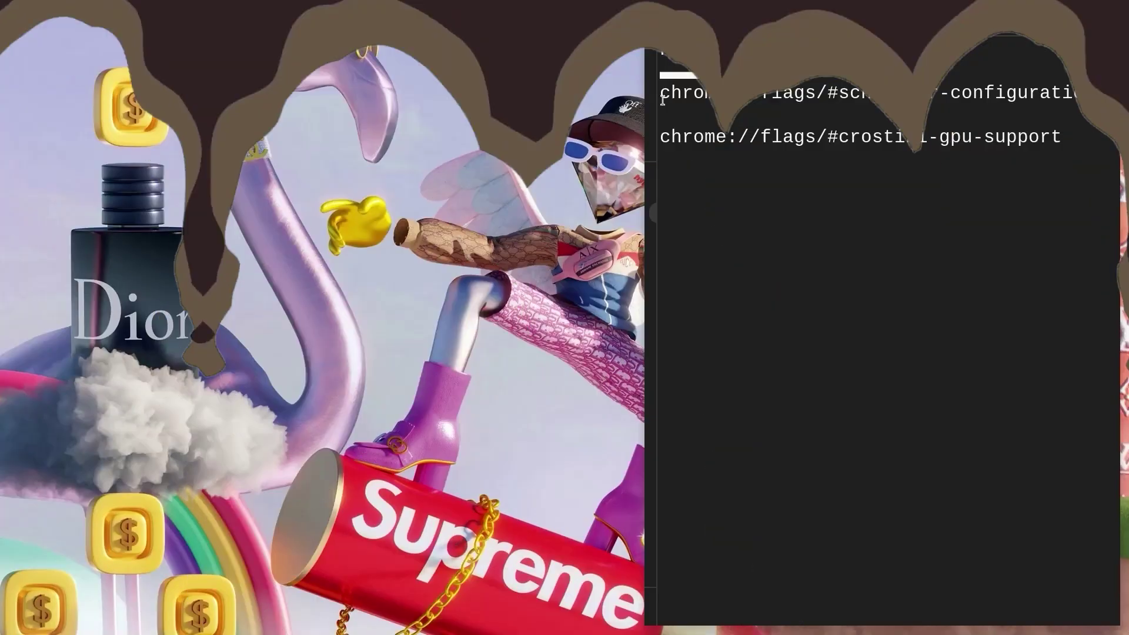
left_click_drag(499, 121, 1071, 166)
key("ctrl+c")
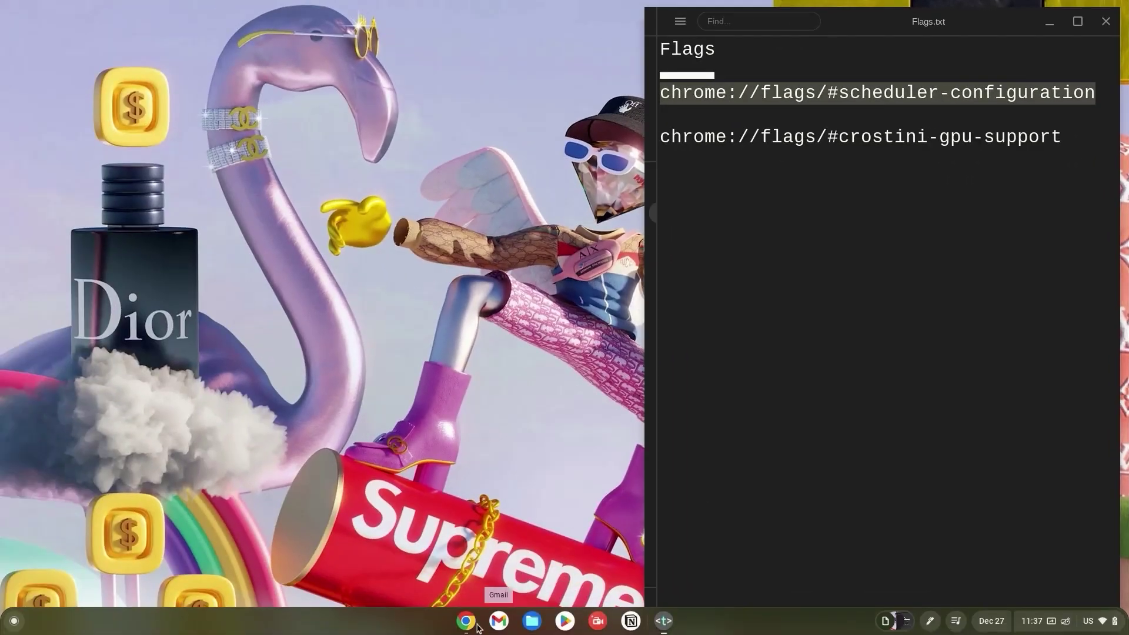
- Set Chrome's Scheduler Configuration flag to Enables Hyper-Threading
left_click(465, 620)
key("ctrl+v")
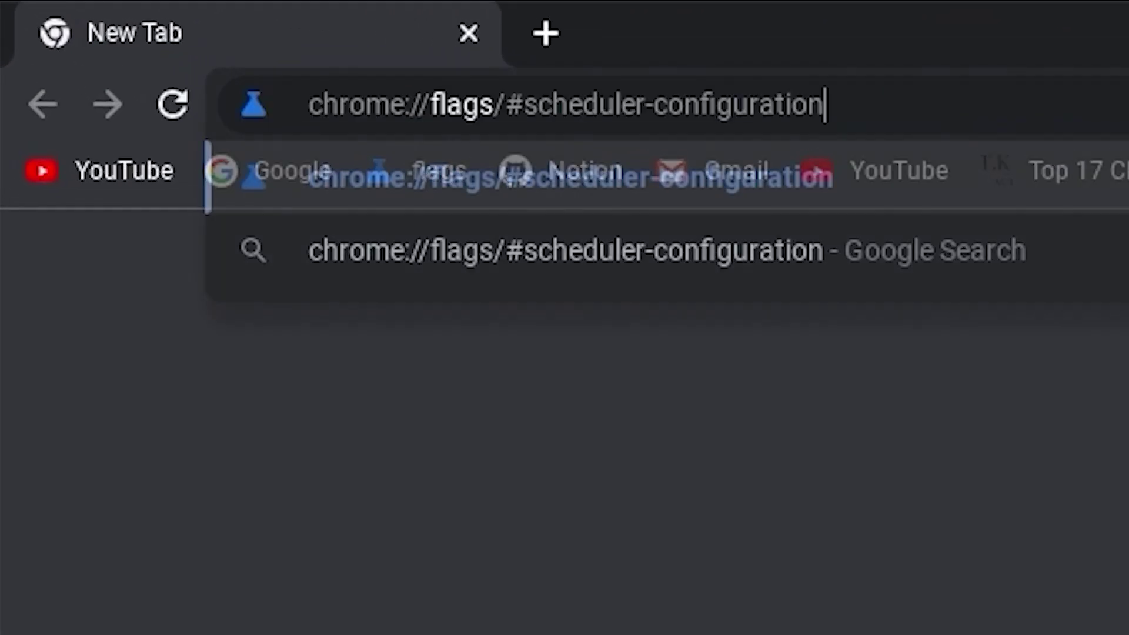
key("Return")
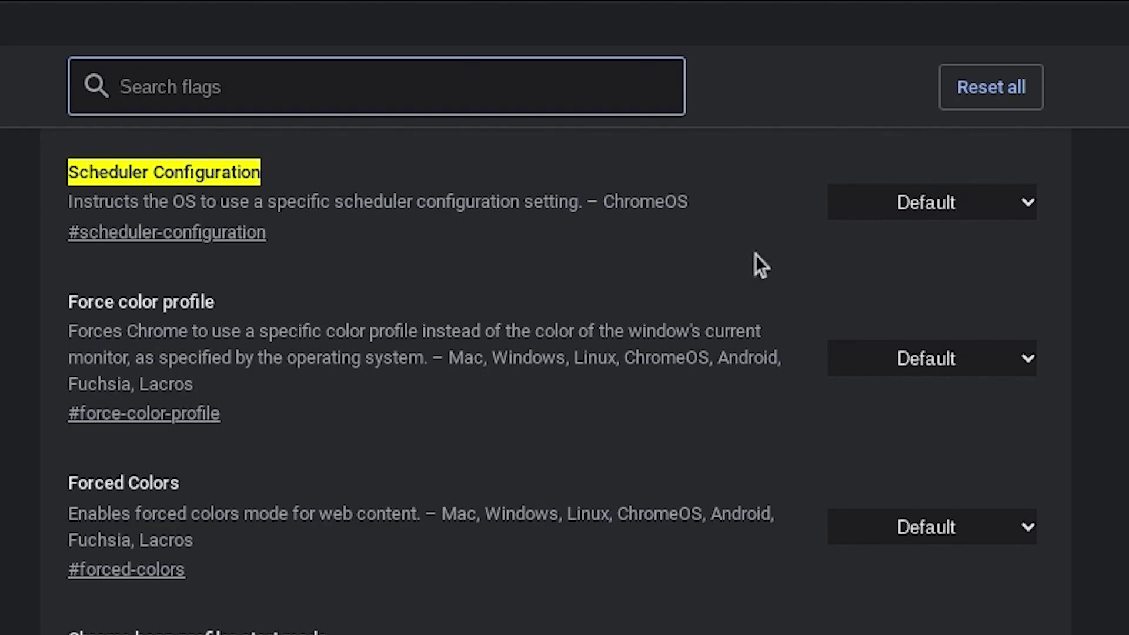
left_click(869, 209)
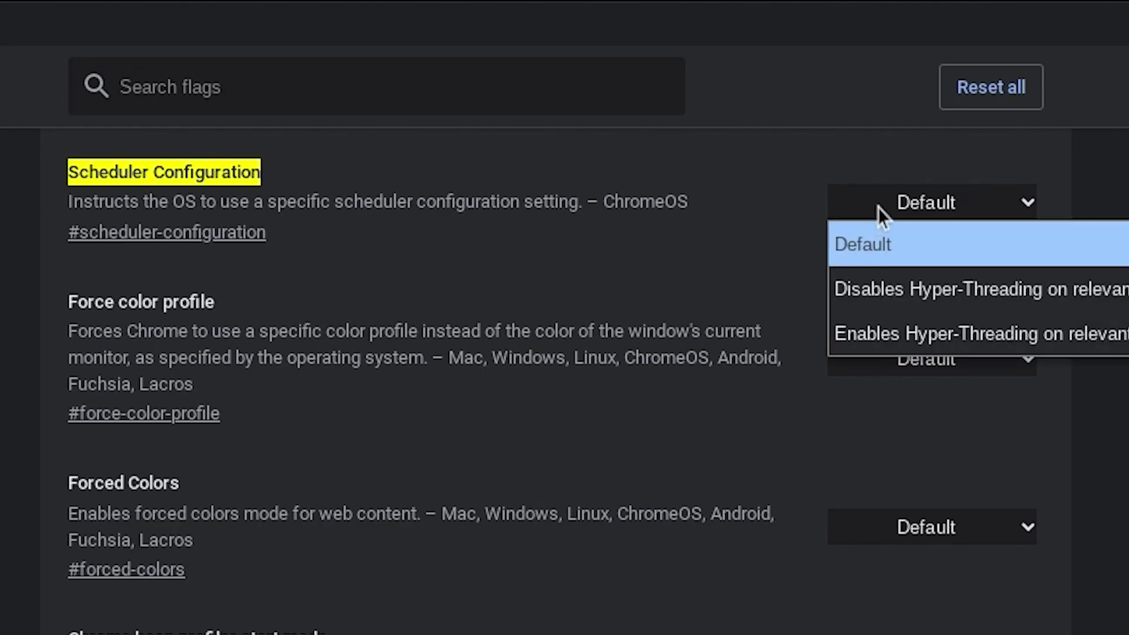
left_click(920, 332)
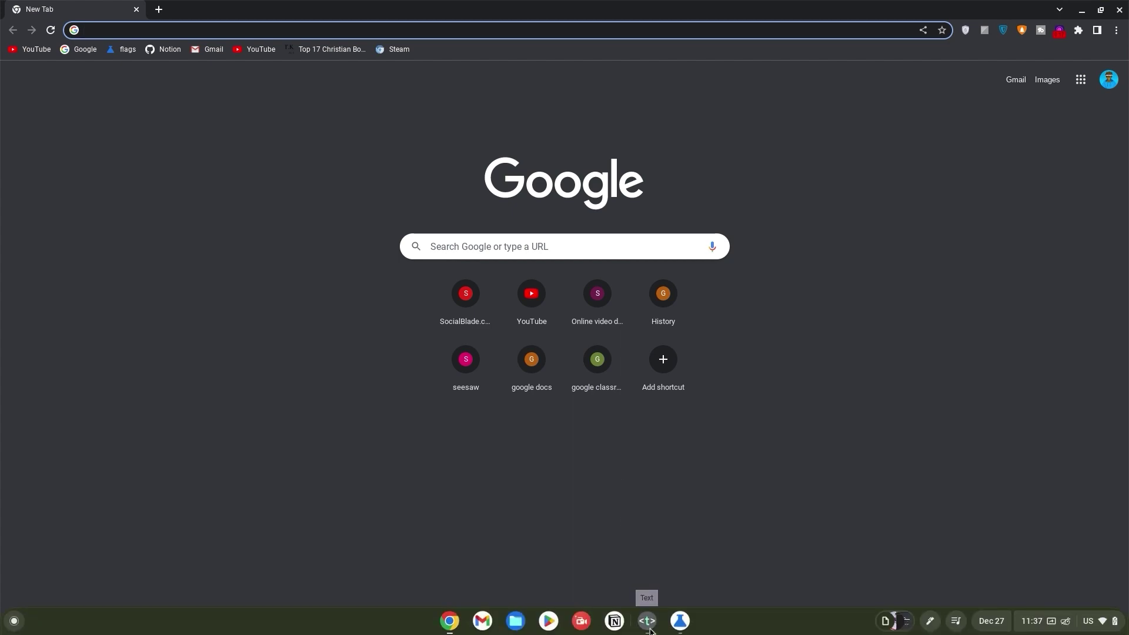
- Copy the crostini-gpu-support flag address from Flags.txt
left_click(646, 621)
left_click_drag(660, 136, 1062, 141)
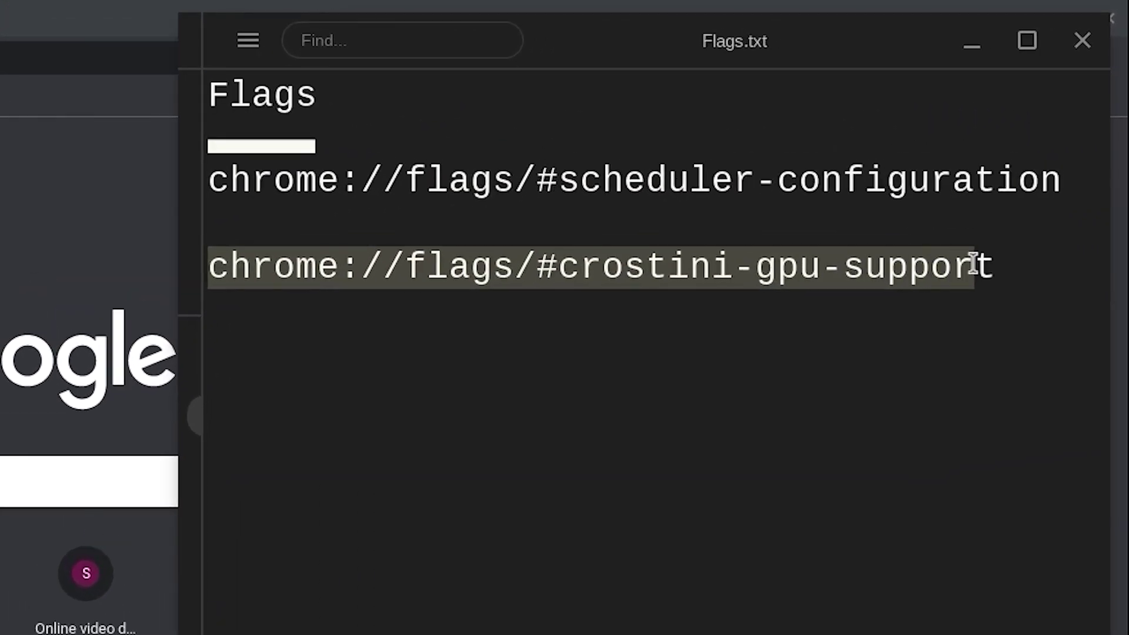
key("ctrl+c")
- Set the Crostini GPU Support flag to Enabled in Chrome
key("alt+Tab")
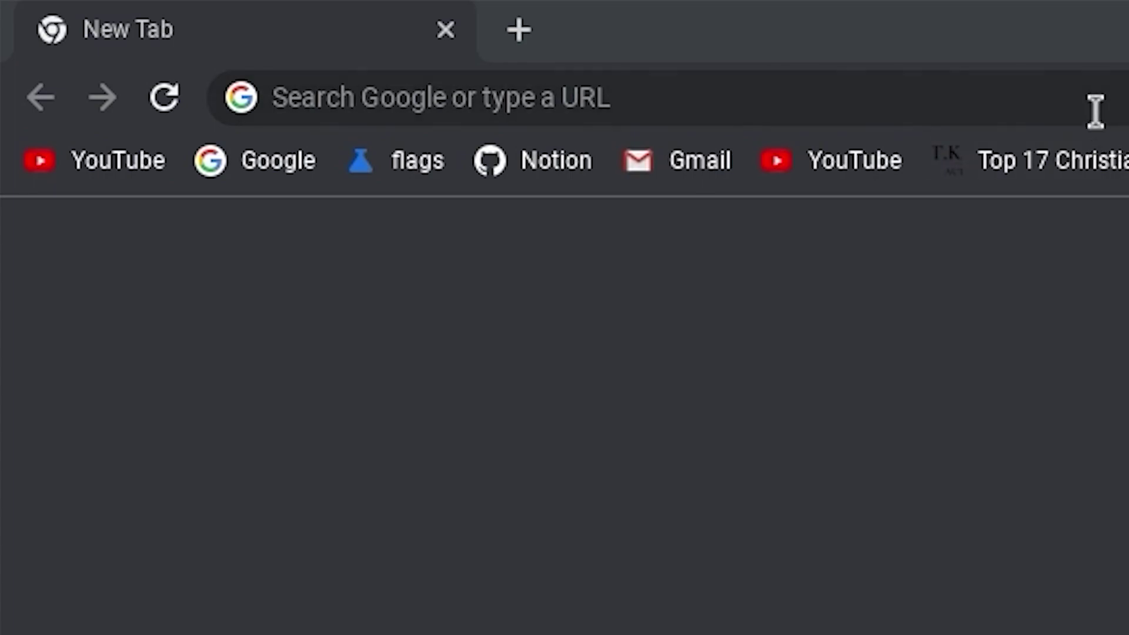
key("ctrl+v")
key("Return")
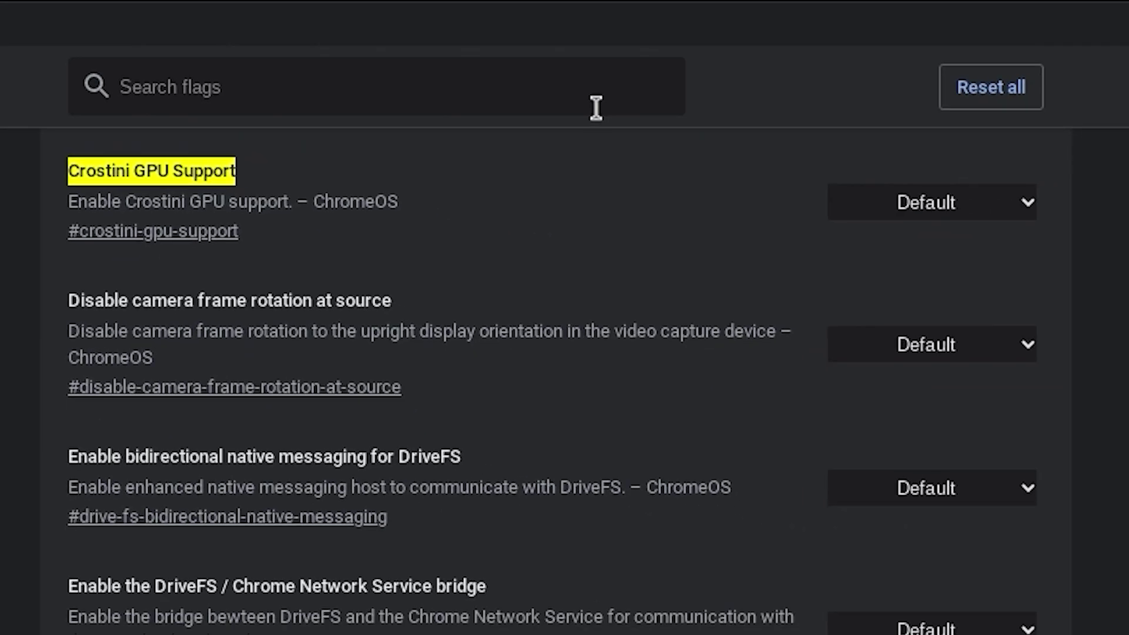
left_click(912, 206)
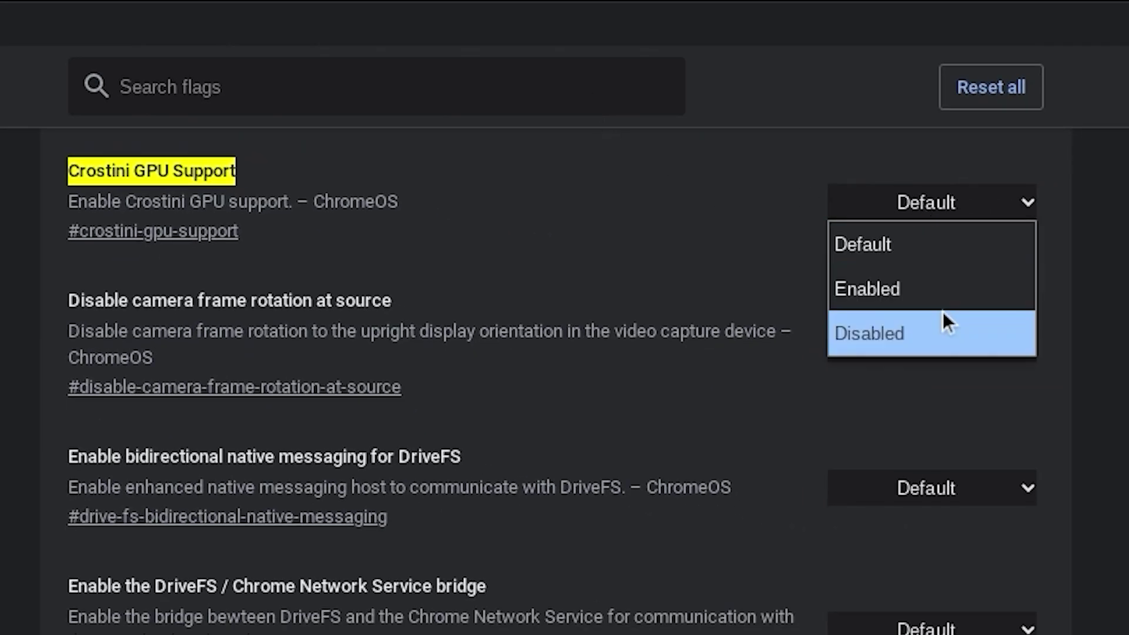
left_click(916, 287)
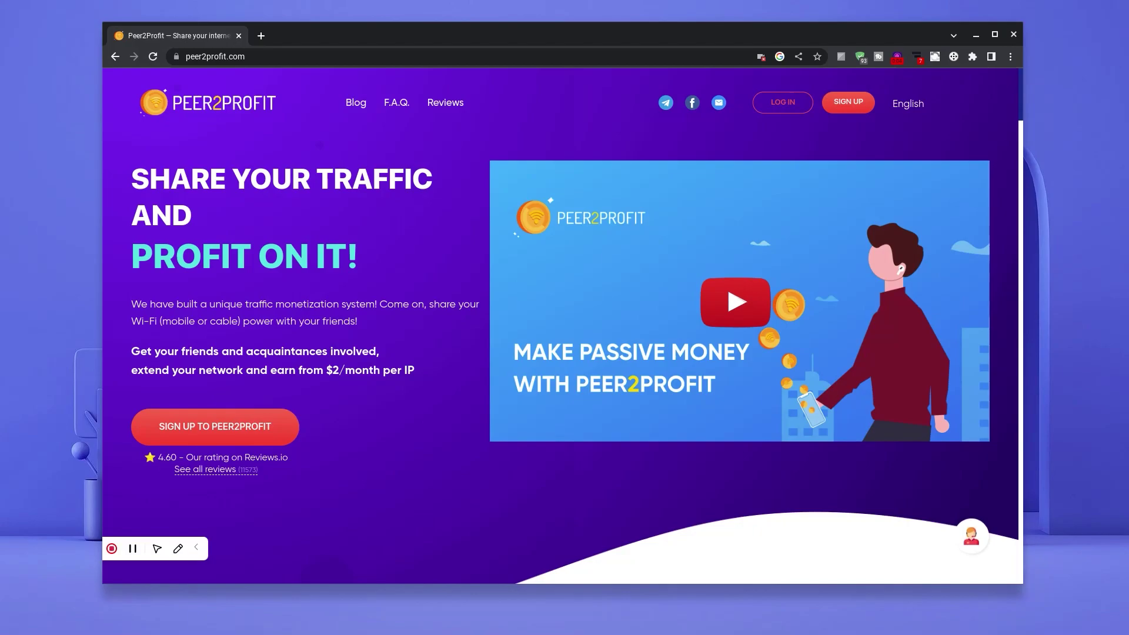
- Scroll down through the peer2profit.com homepage and back up to review it
scroll(561, 325, "down", 10)
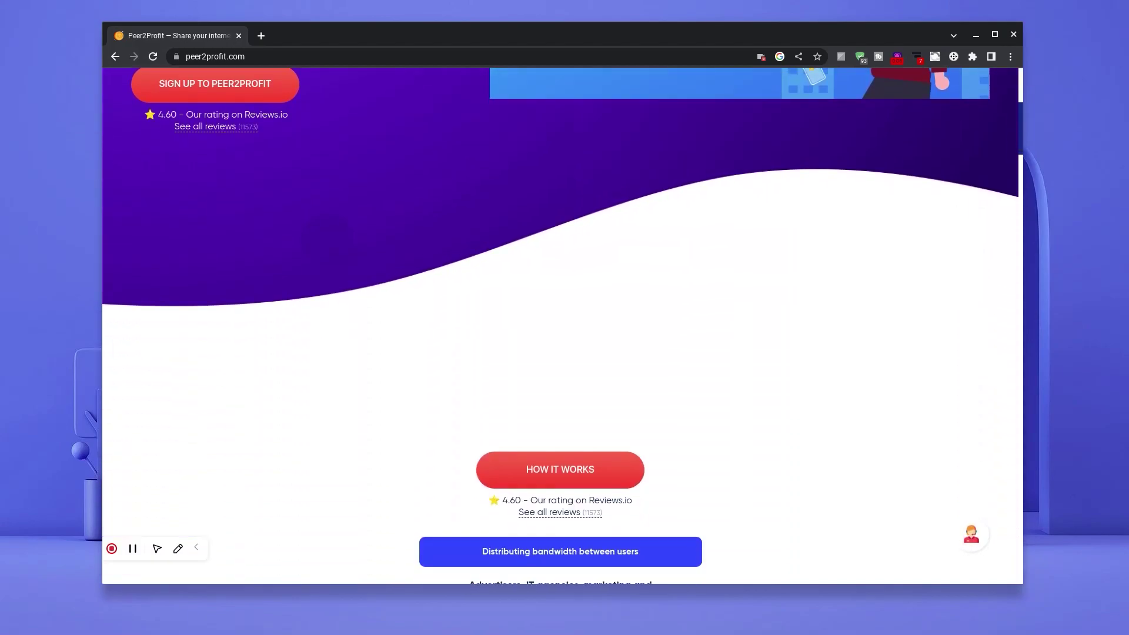
scroll(561, 325, "down", 15)
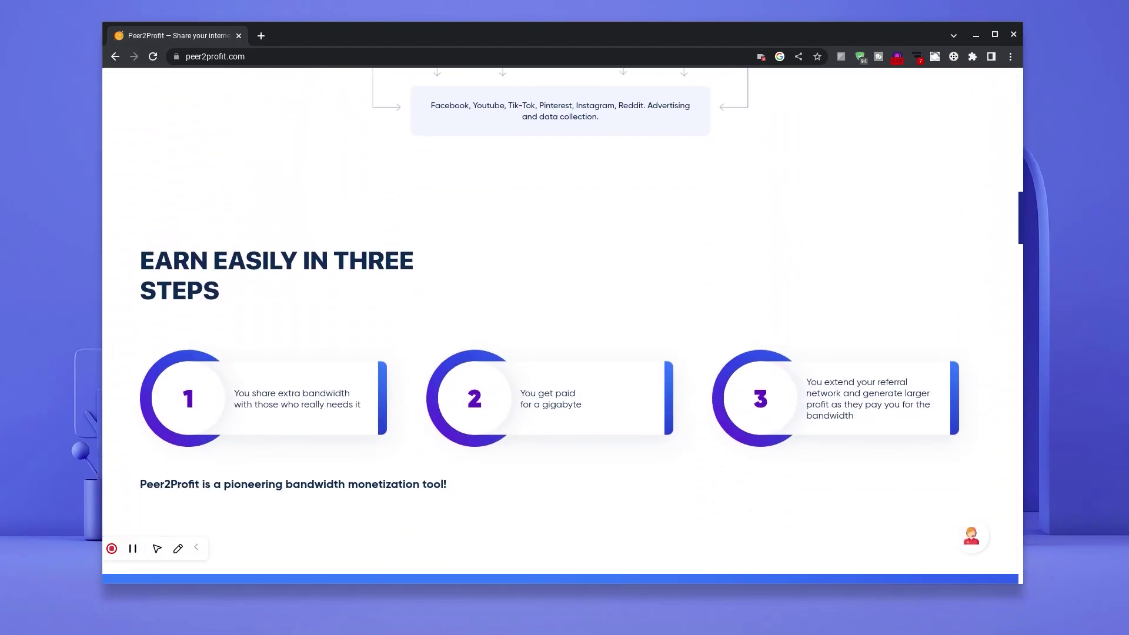
scroll(561, 325, "down", 15)
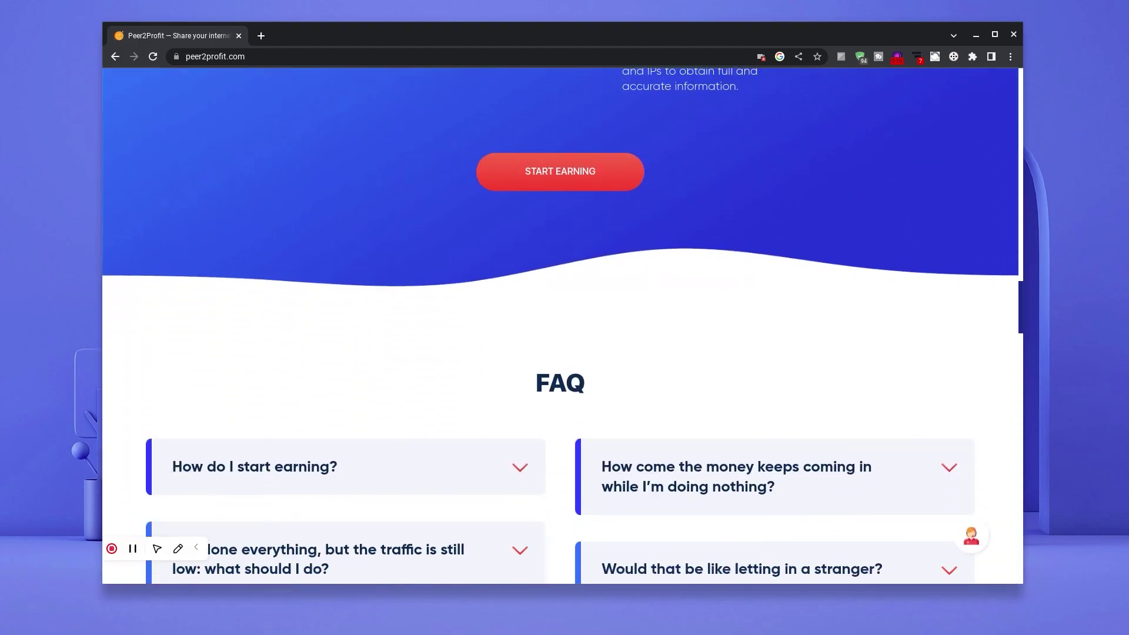
scroll(561, 326, "down", 15)
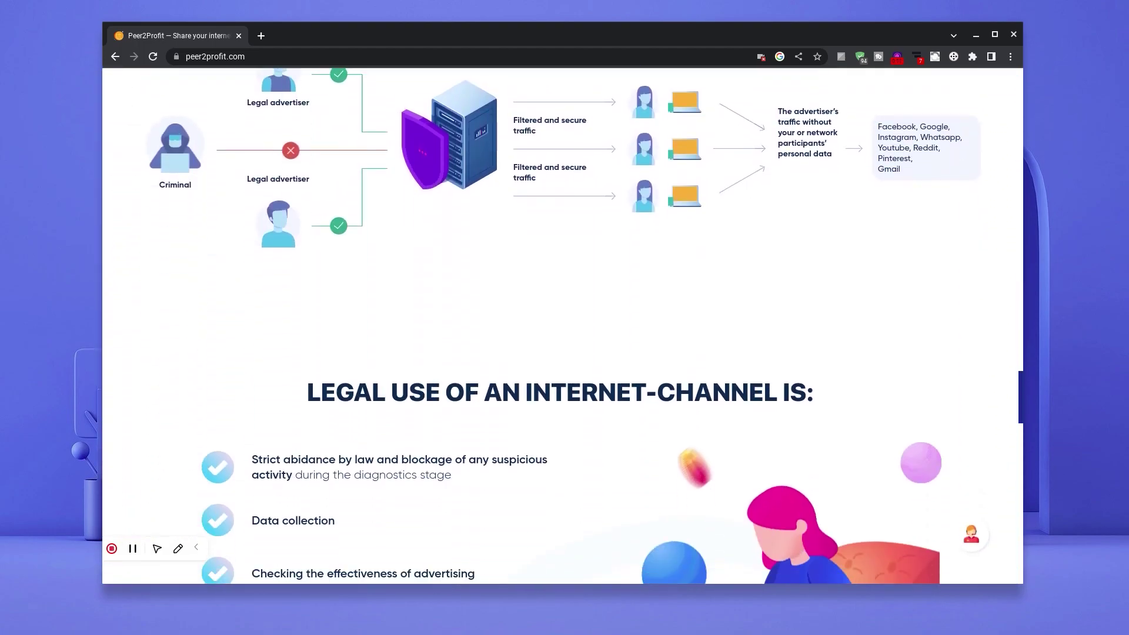
scroll(561, 325, "down", 15)
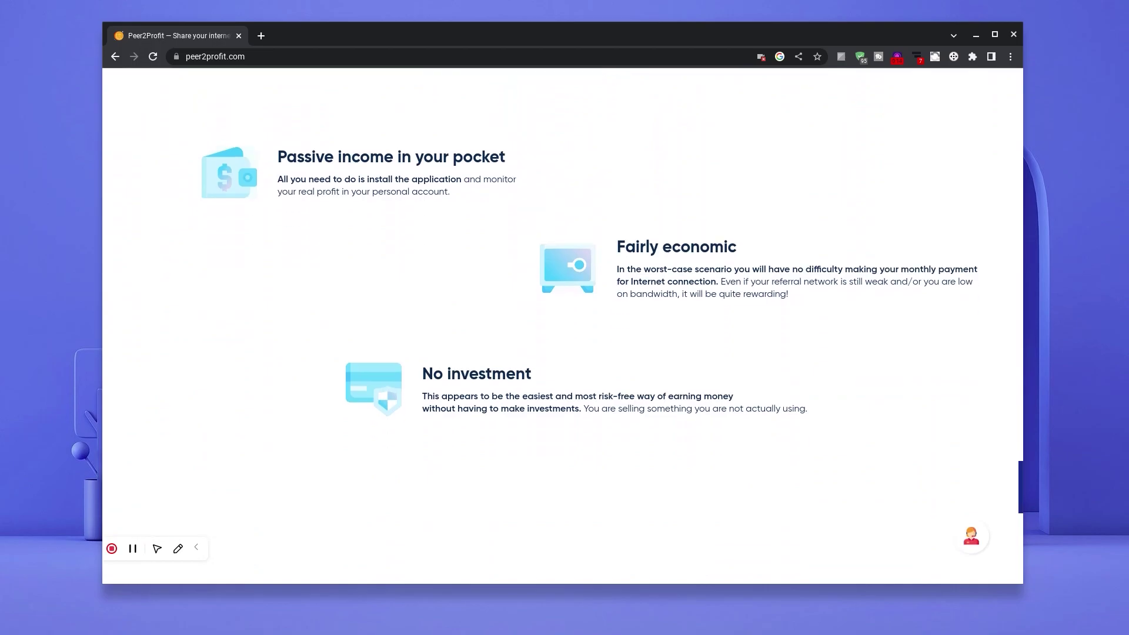
scroll(561, 325, "down", 8)
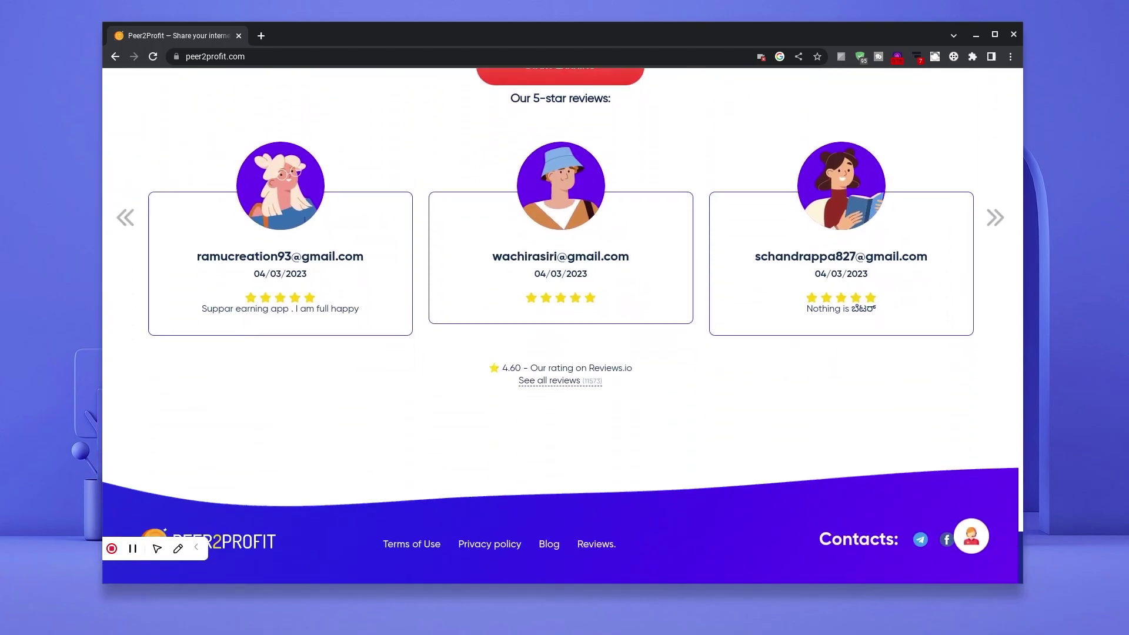
scroll(561, 325, "up", 12)
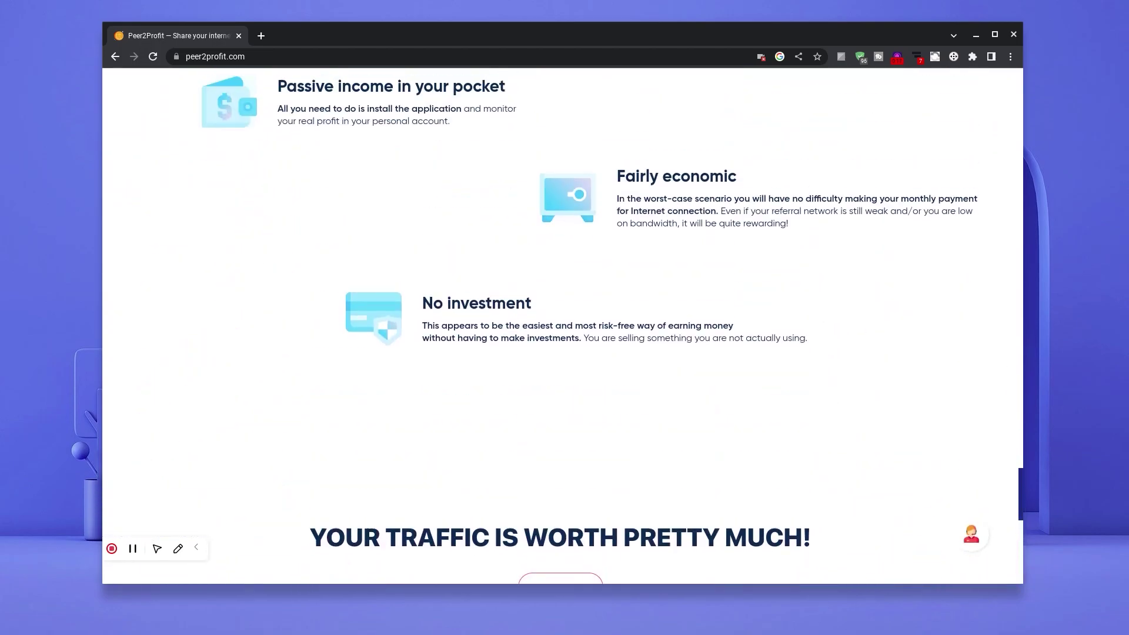
scroll(561, 325, "up", 10)
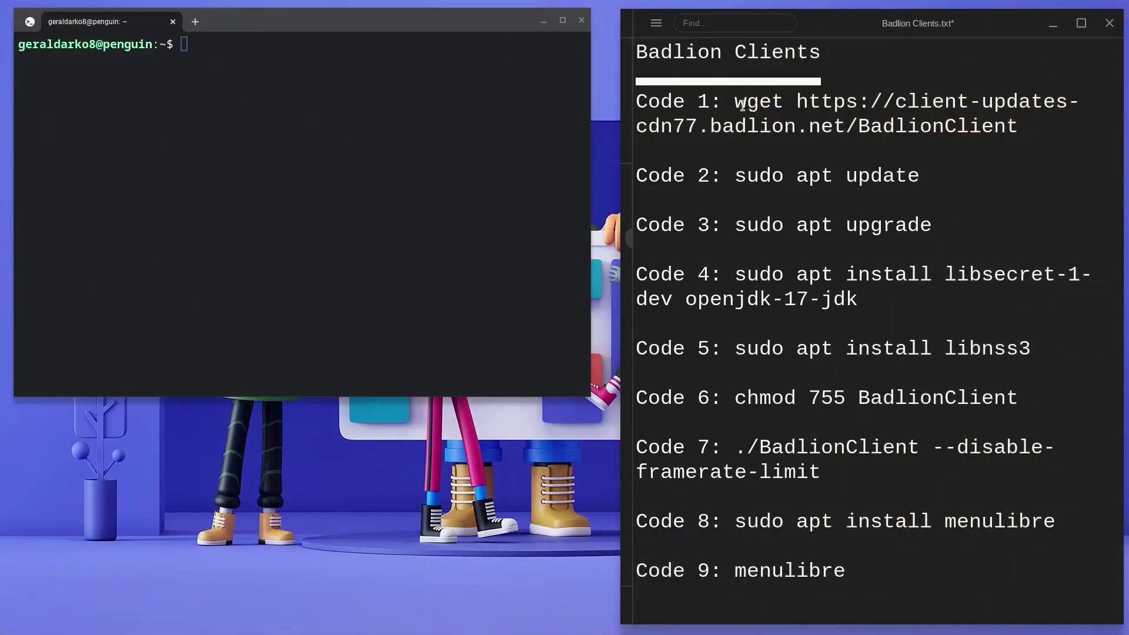
- Run the Code 1 wget command in Terminal to download BadlionClient
left_click_drag(741, 105, 1018, 122)
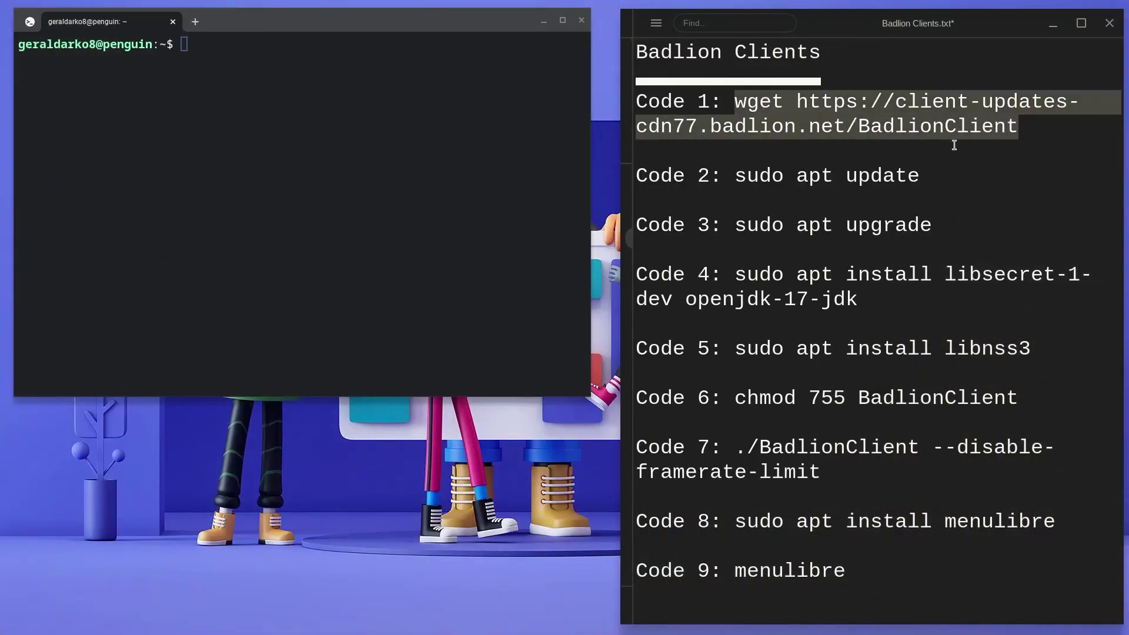
right_click(448, 194)
key("Return")
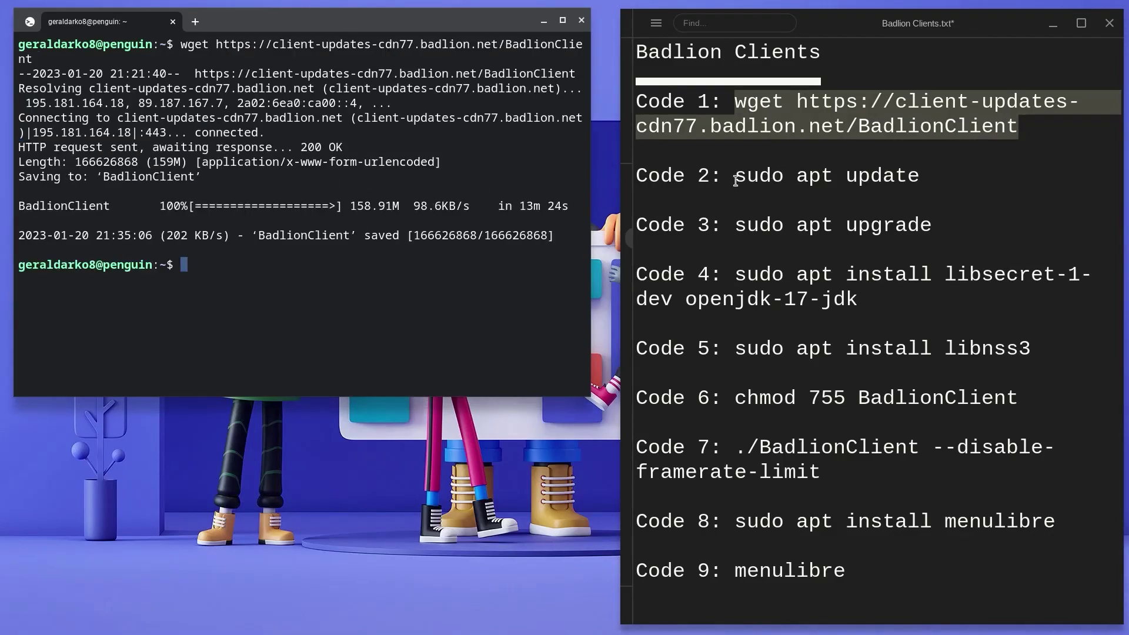
left_click_drag(736, 180, 905, 184)
- Run sudo apt update and sudo apt upgrade in Terminal
right_click(457, 293)
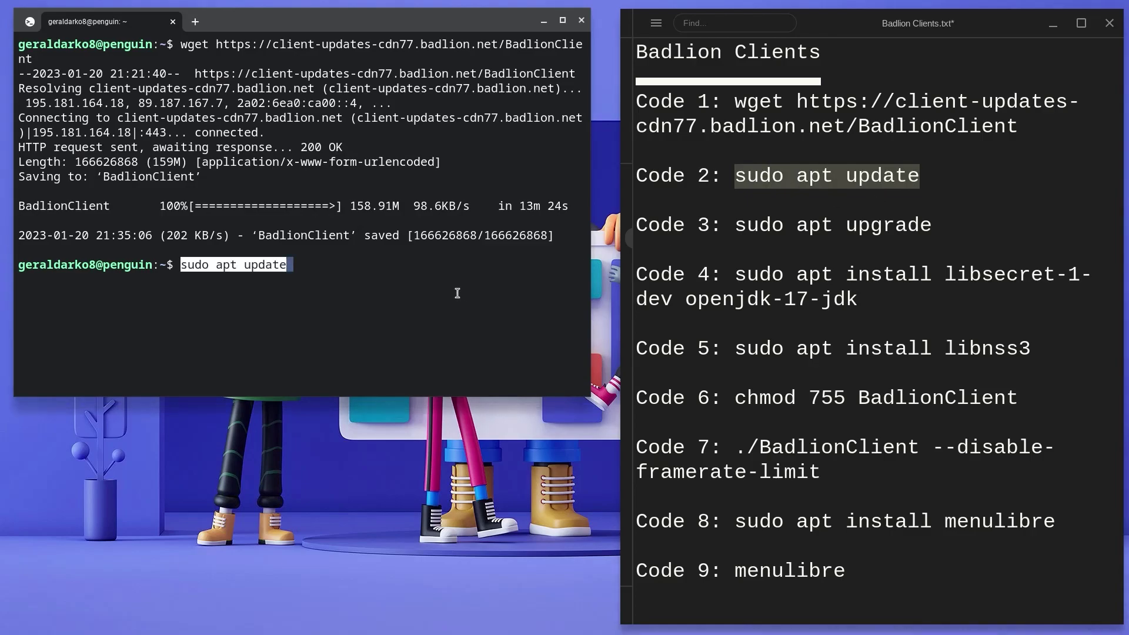
key("Return")
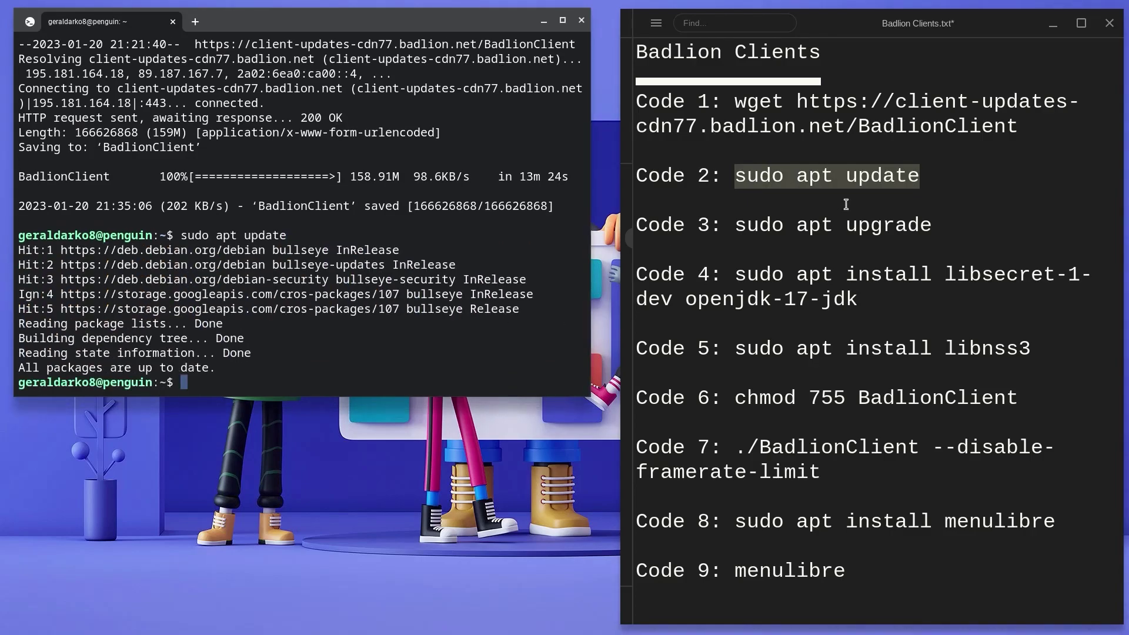
left_click_drag(738, 226, 957, 222)
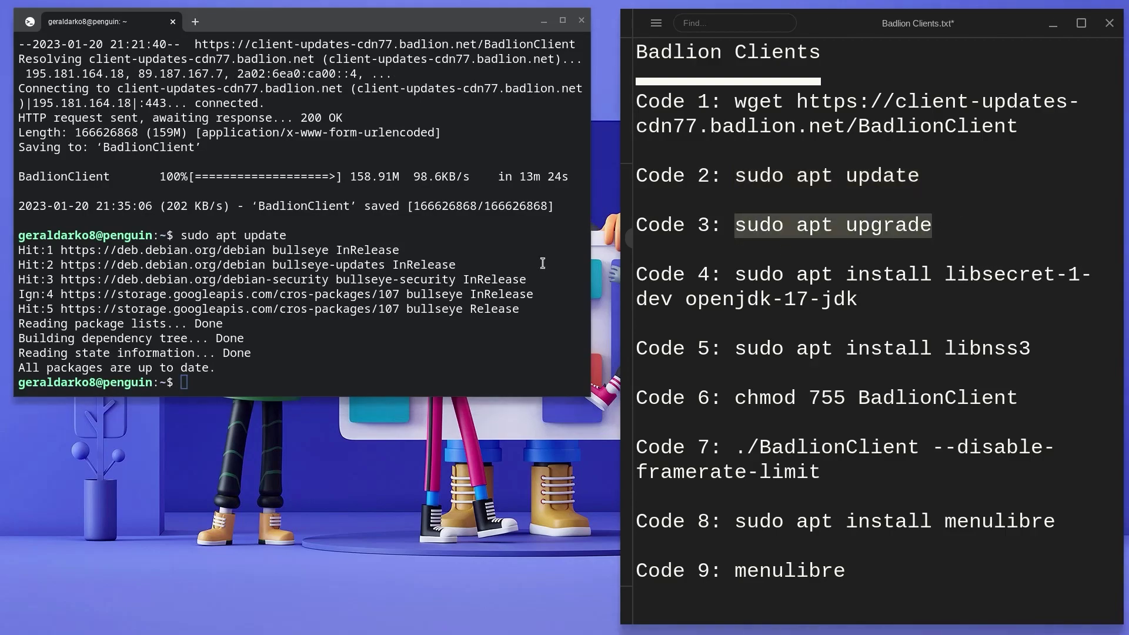
type("sudo apt upgrade")
key("Return")
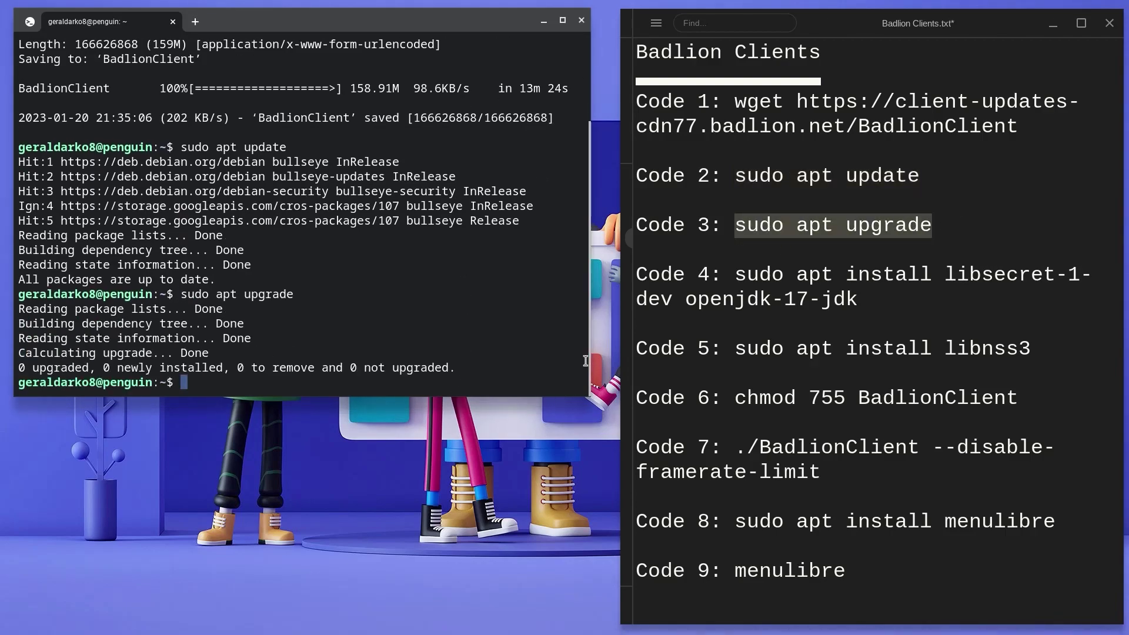
- Install libsecret-1-dev, openjdk-17-jdk and libnss3 with sudo apt install
left_click_drag(737, 274, 866, 288)
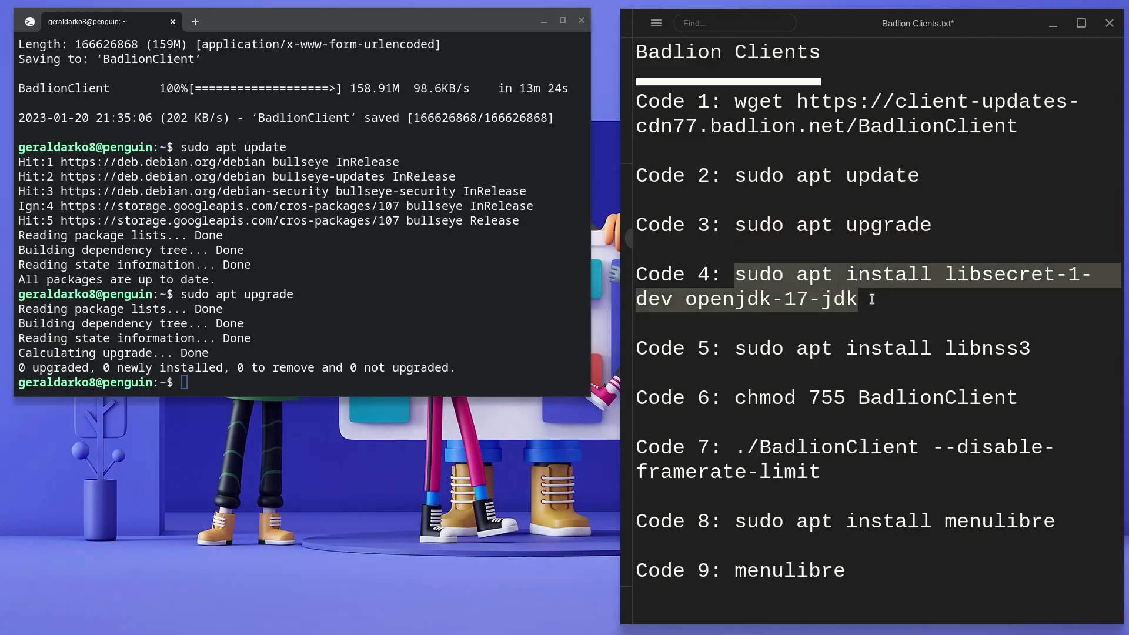
key("ctrl+shift+v")
key("Return")
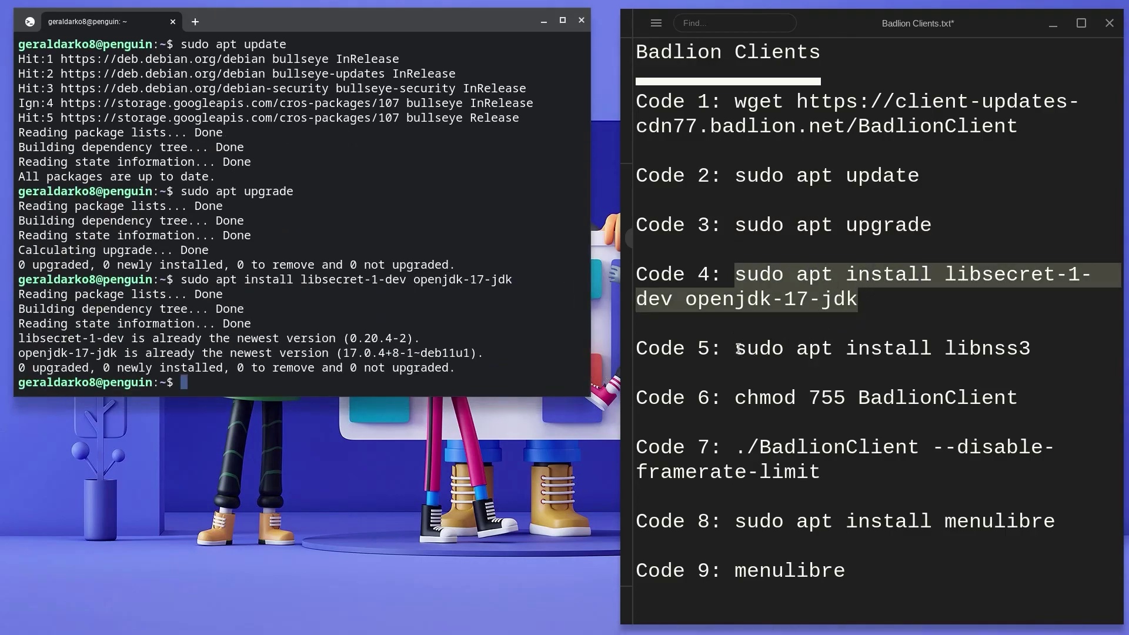
left_click_drag(738, 349, 1025, 348)
key("ctrl+c")
left_click(470, 388)
key("ctrl+shift+v")
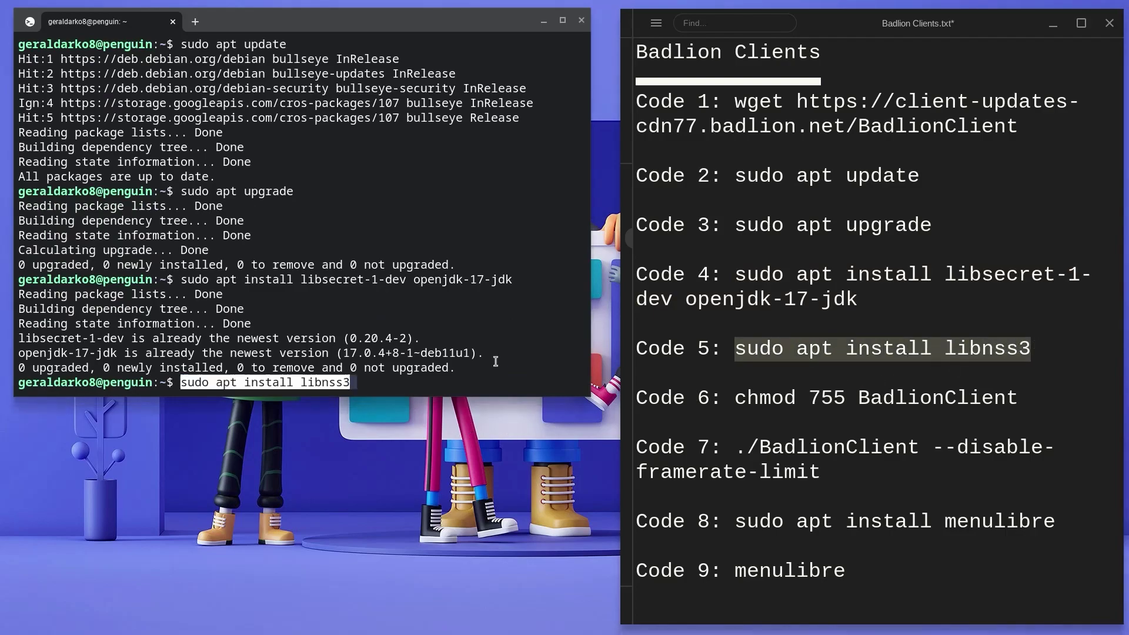
key("Return")
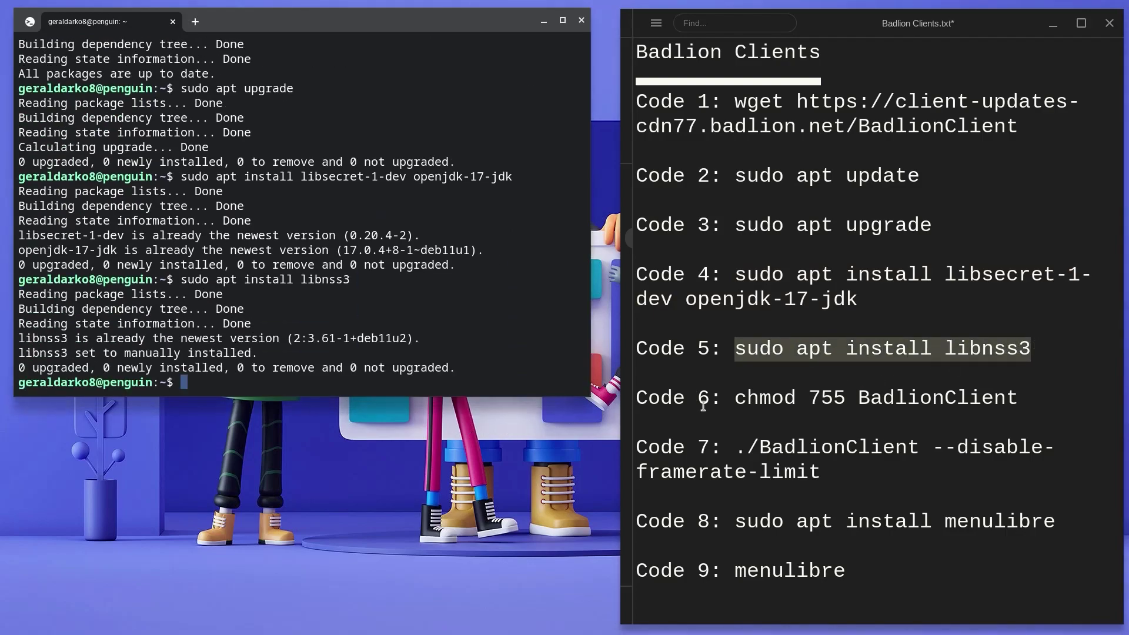
- Make BadlionClient executable with chmod 755 and enter the Code 7 launch command
left_click_drag(734, 398, 1030, 389)
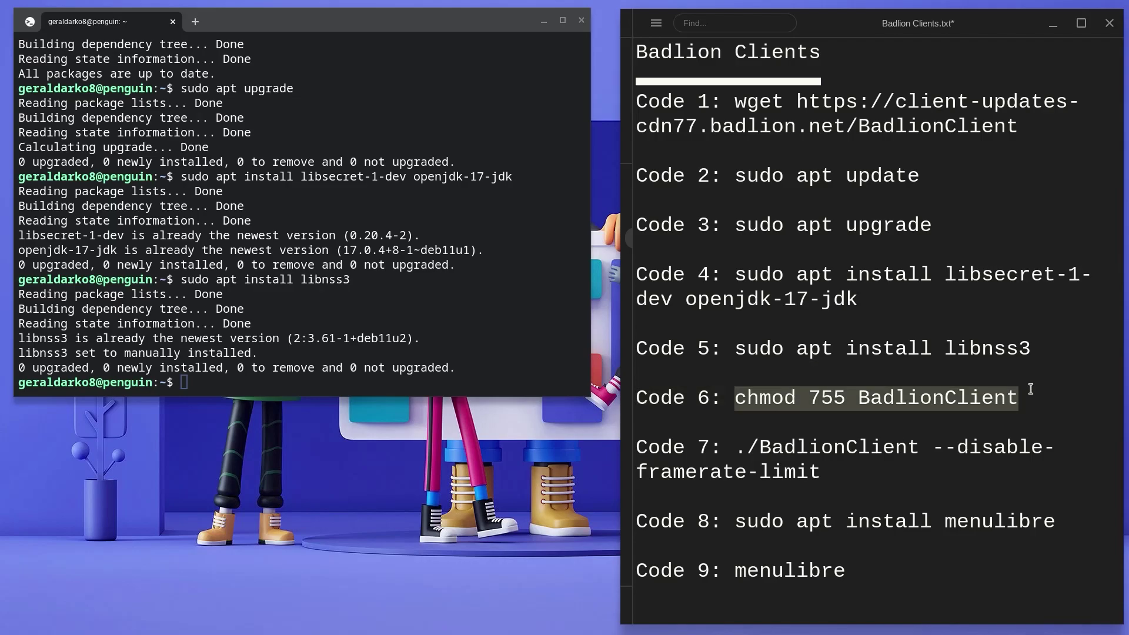
key("ctrl+c")
left_click(539, 348)
key("ctrl+shift+v")
key("Return")
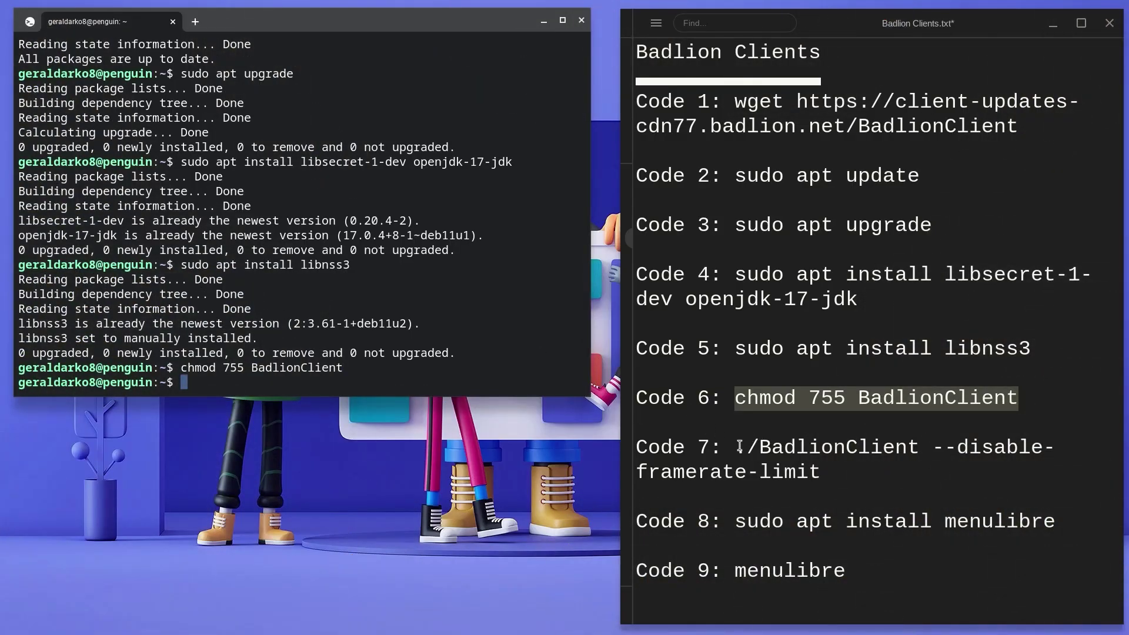
left_click_drag(736, 447, 821, 471)
key("ctrl+c")
left_click(371, 370)
key("ctrl+shift+v")
- Launch BadlionClient with --disable-framerate-limit, accept the license, then close the client
key("Return")
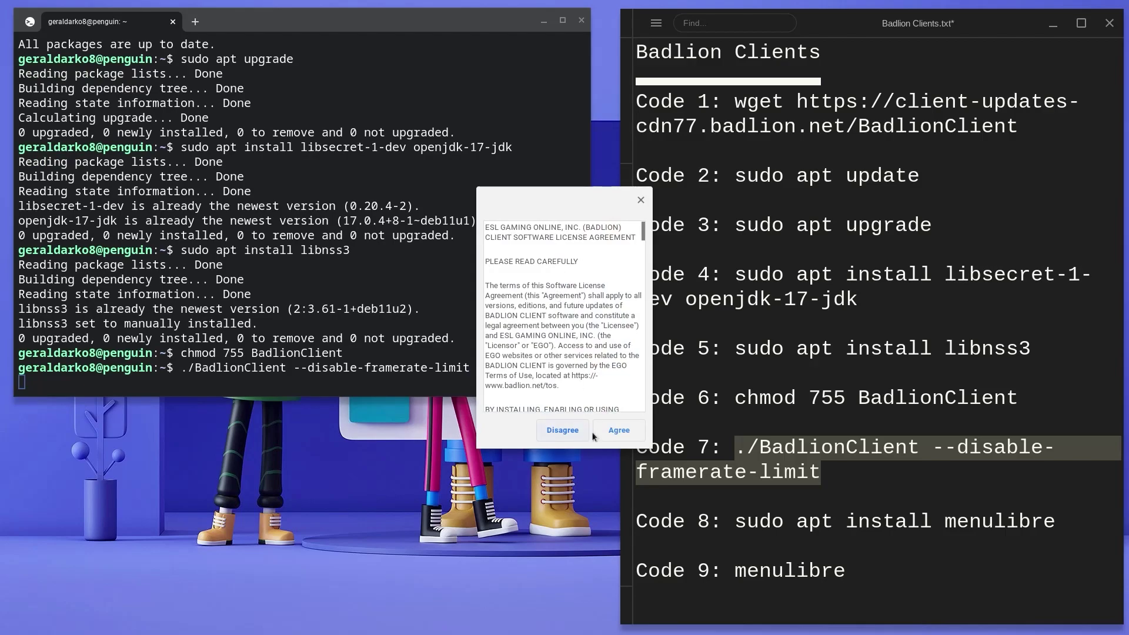
left_click(620, 432)
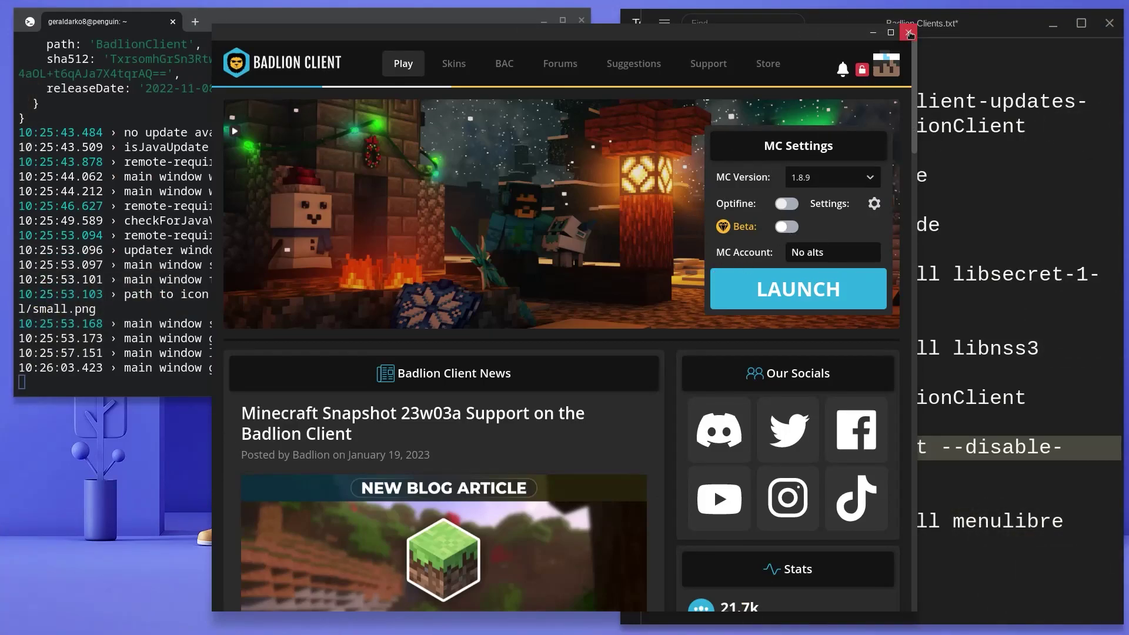
left_click(909, 32)
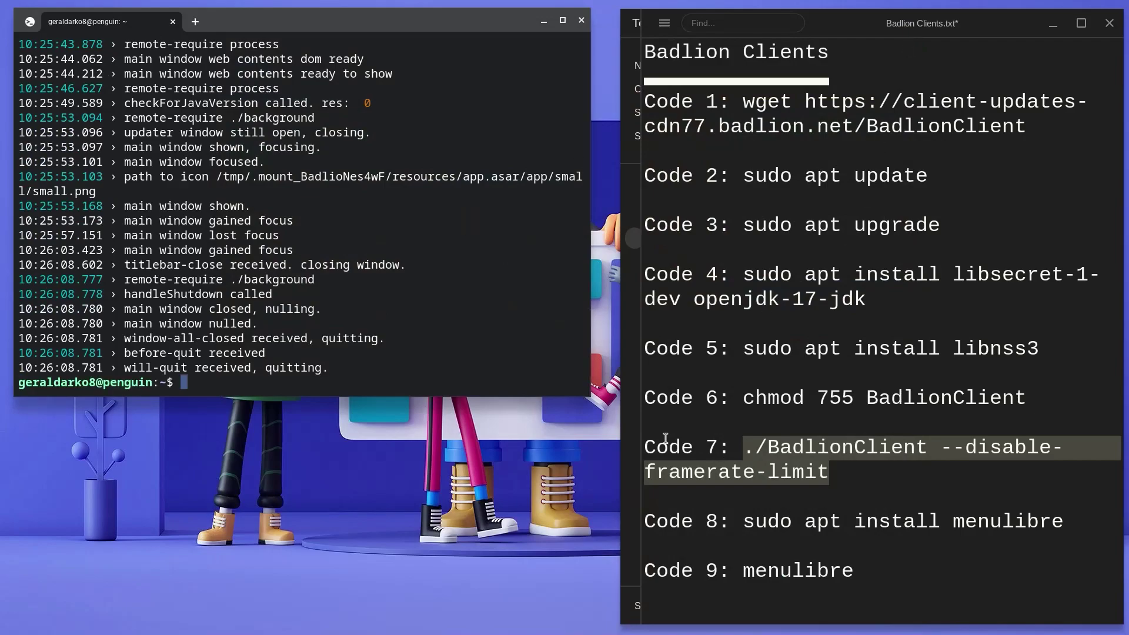
- Install MenuLibre with sudo apt install menulibre in the Linux terminal and launch it
left_click_drag(745, 527, 1073, 513)
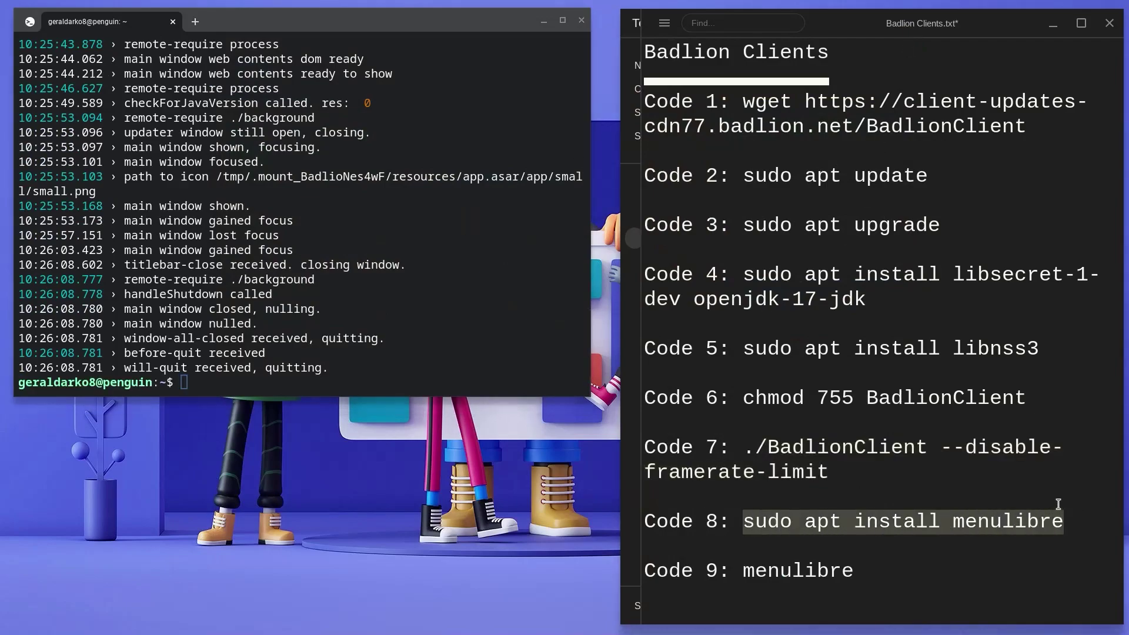
right_click(414, 351)
key("Return")
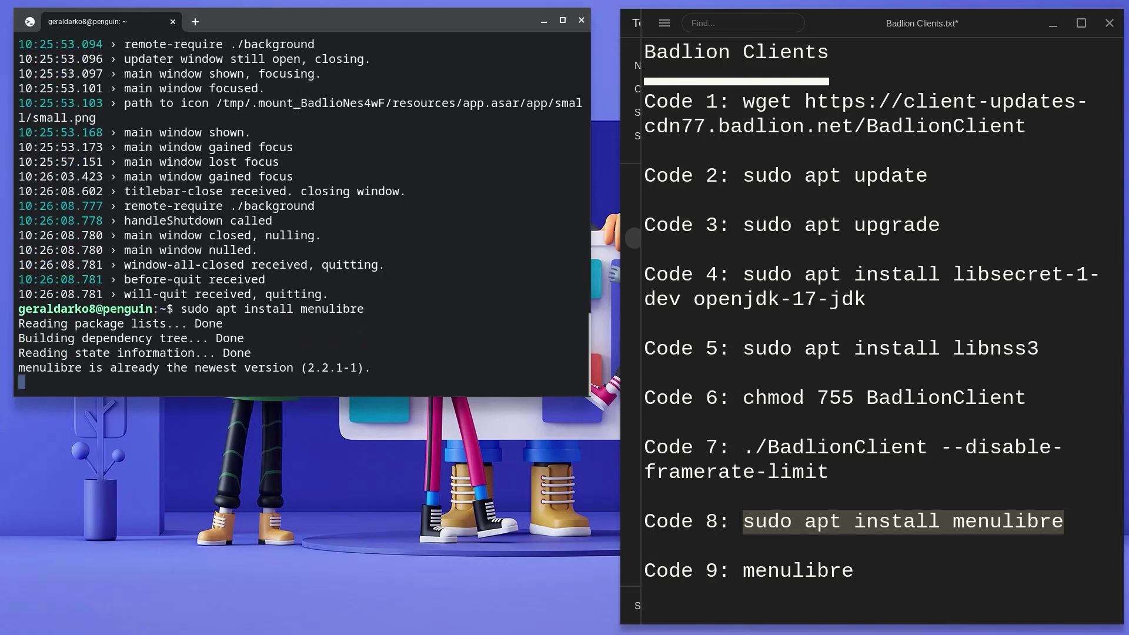
left_click_drag(744, 575, 855, 574)
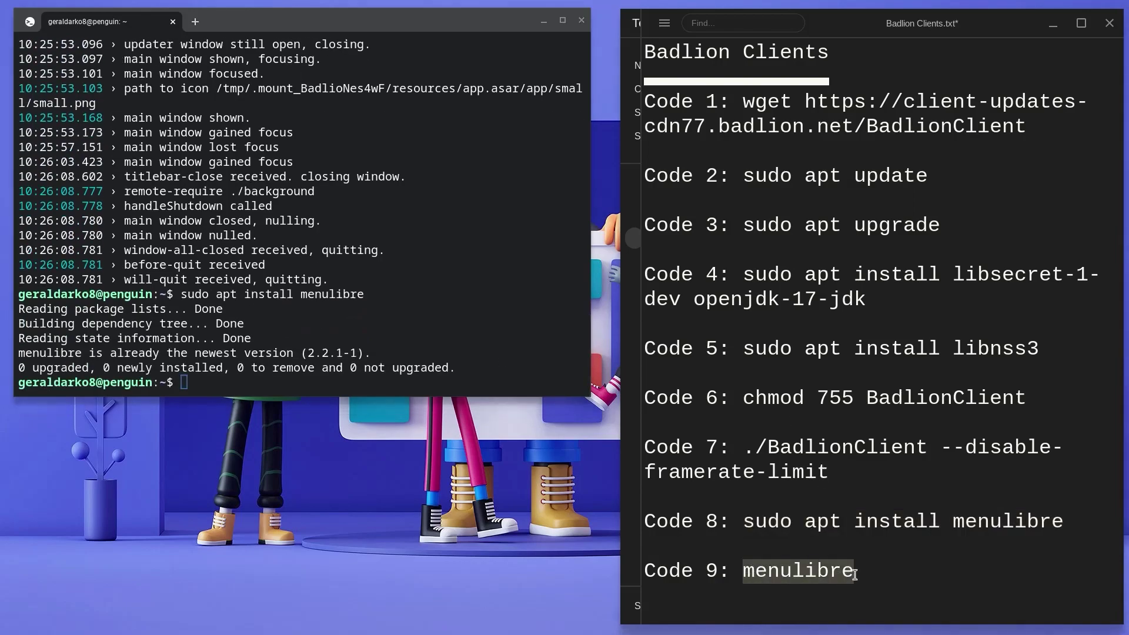
right_click(481, 295)
key("Return")
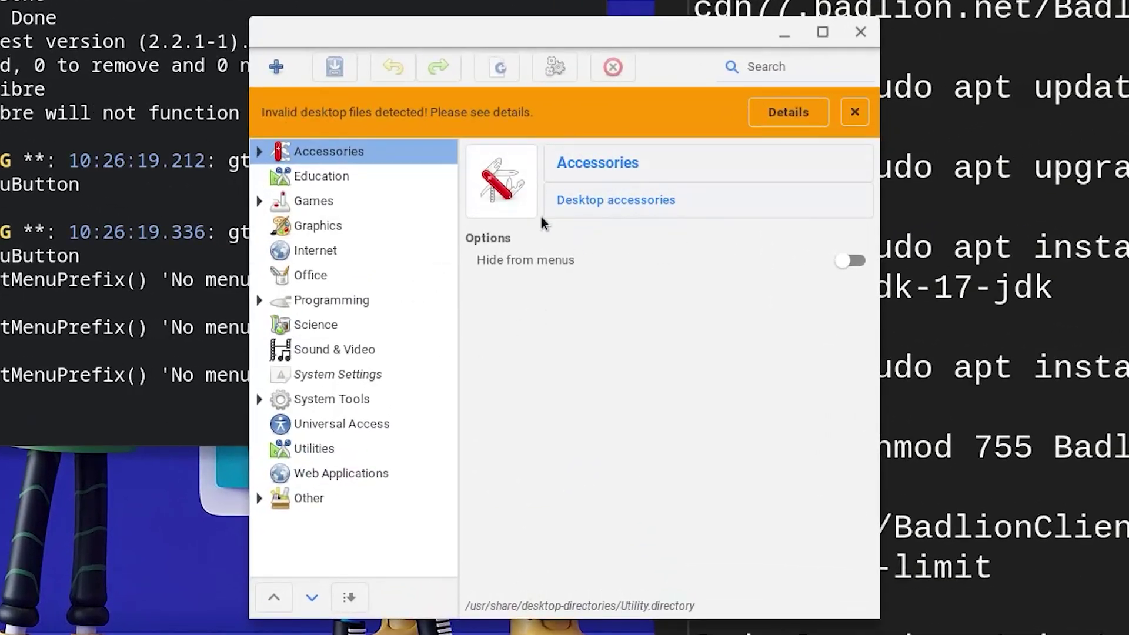
- Add a new launcher named Badlion in the Games category
left_click(358, 197)
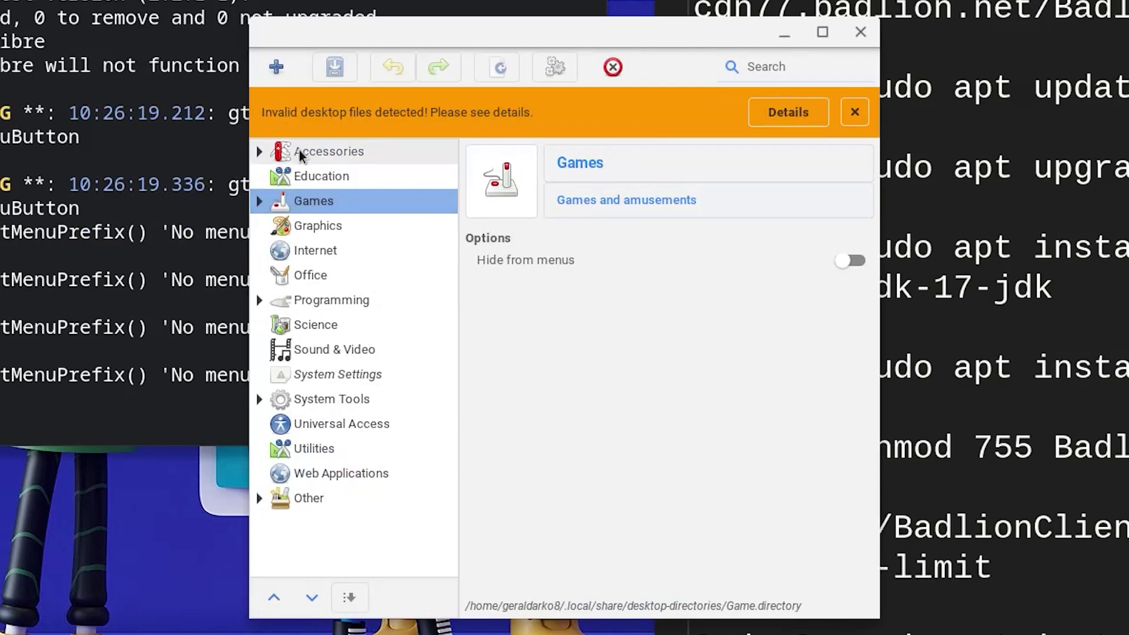
left_click(273, 64)
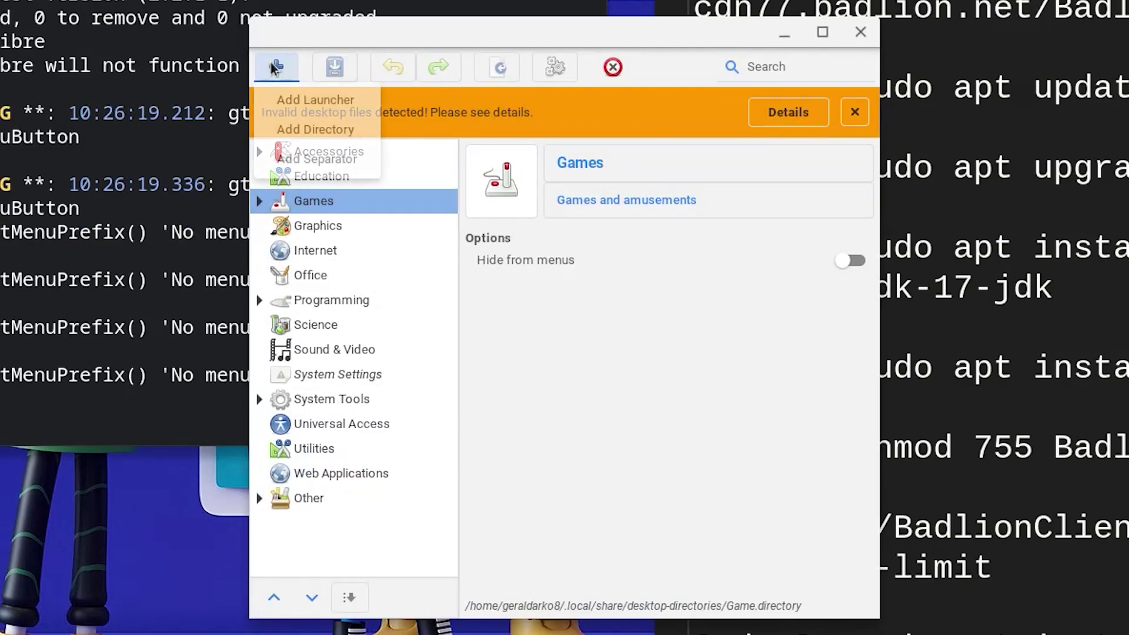
left_click(311, 106)
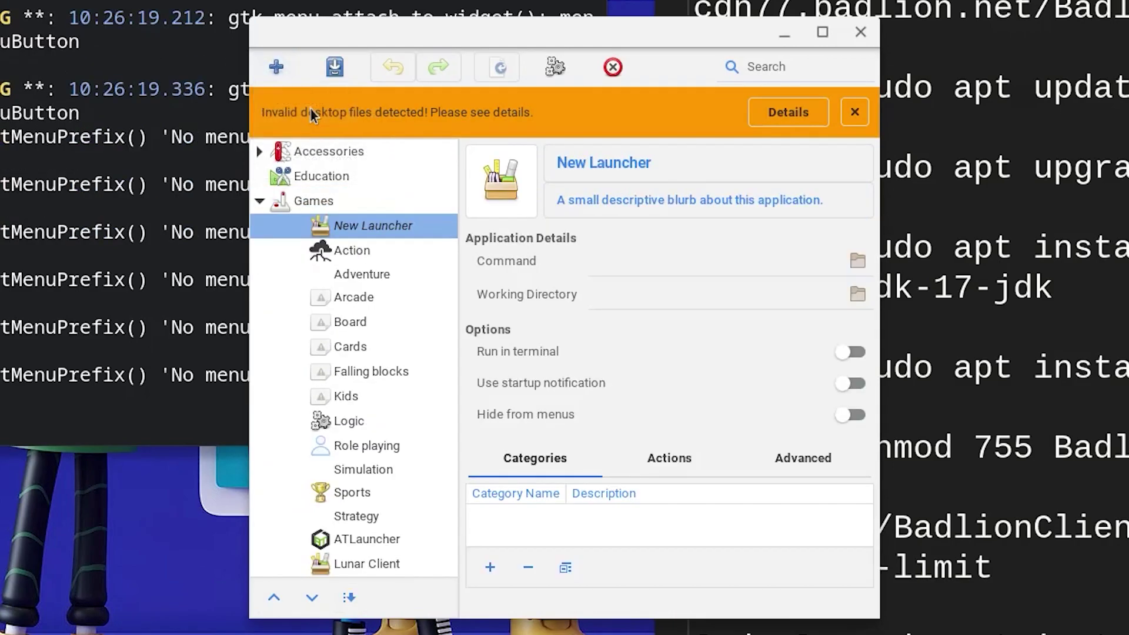
left_click(650, 169)
type("Badlion")
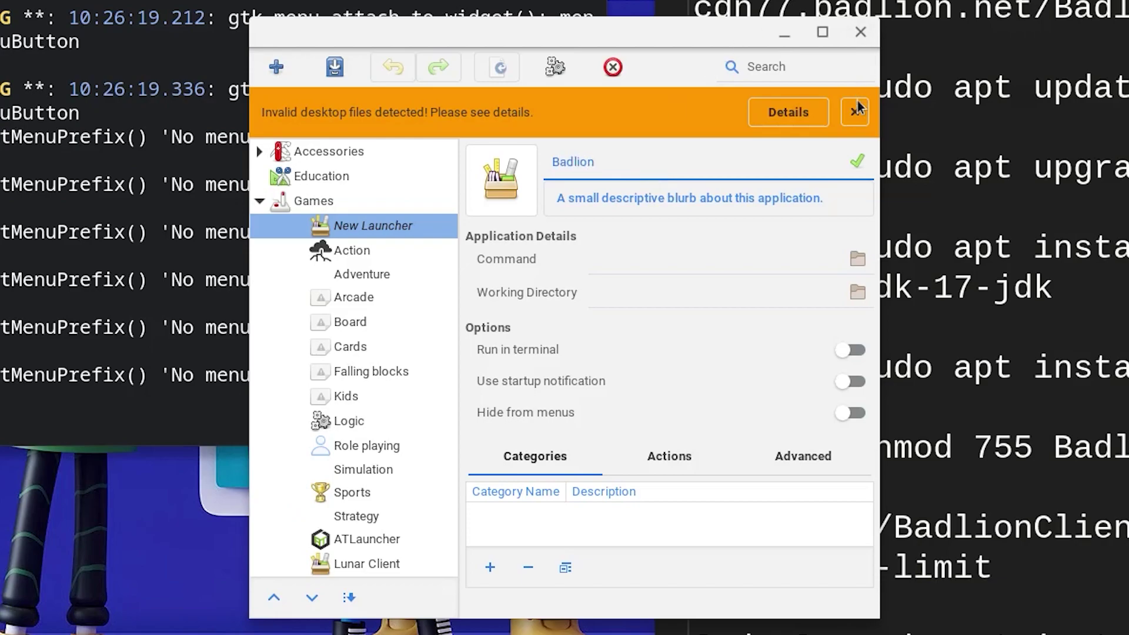
left_click(856, 109)
left_click(858, 112)
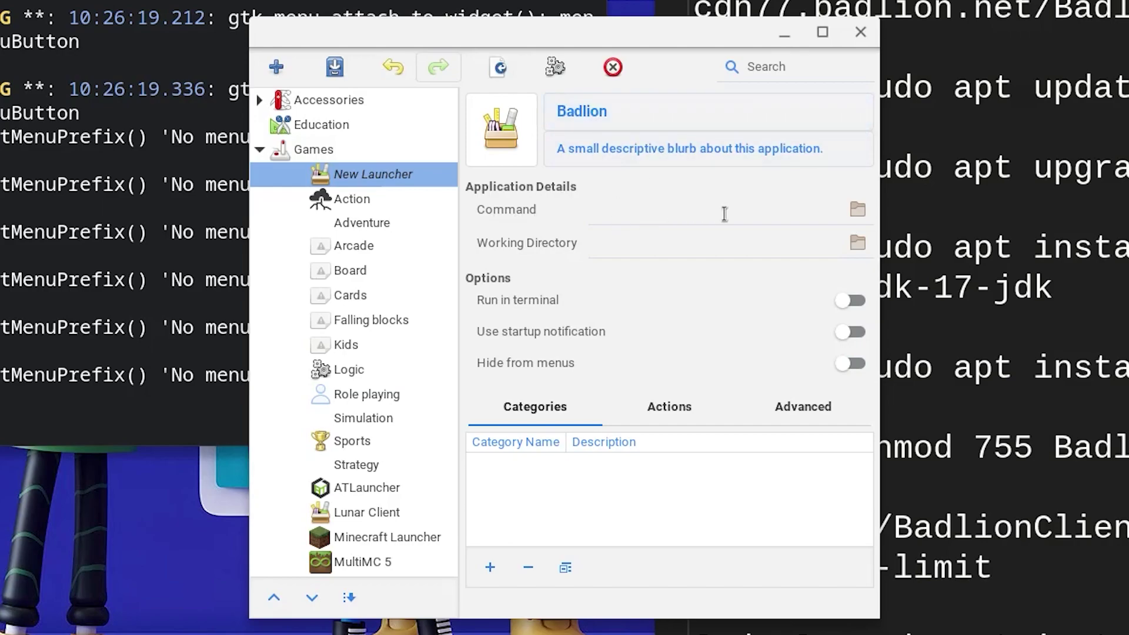
- Set the launcher's command to the home-folder BadlionClient program, save it, and close MenuLibre
left_click(857, 210)
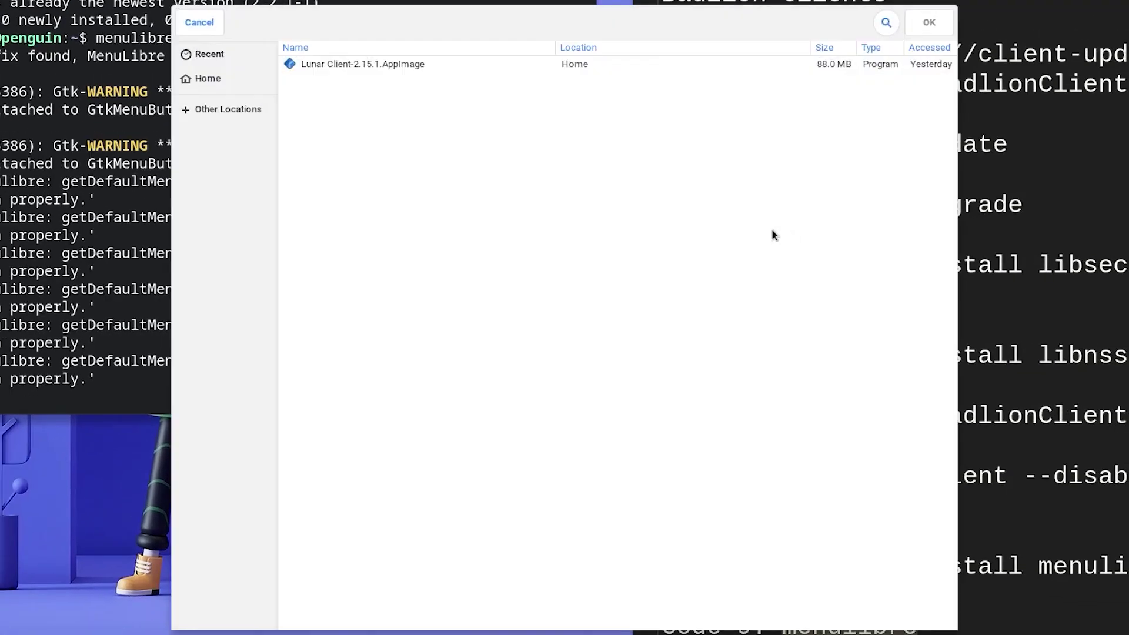
left_click(241, 80)
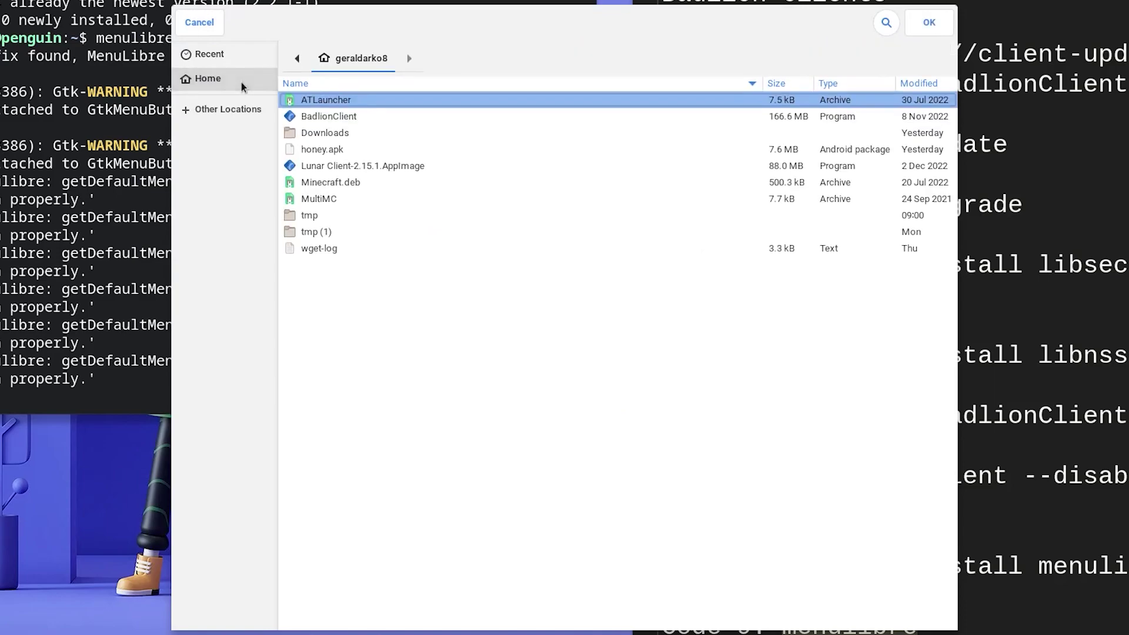
left_click(476, 103)
left_click(340, 121)
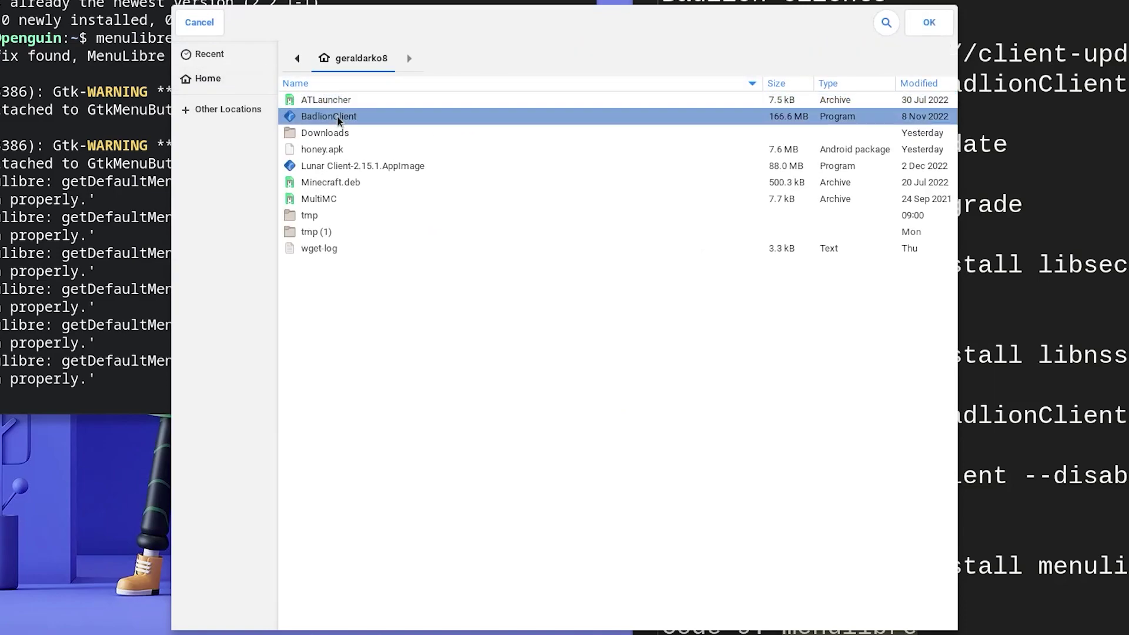
left_click(927, 23)
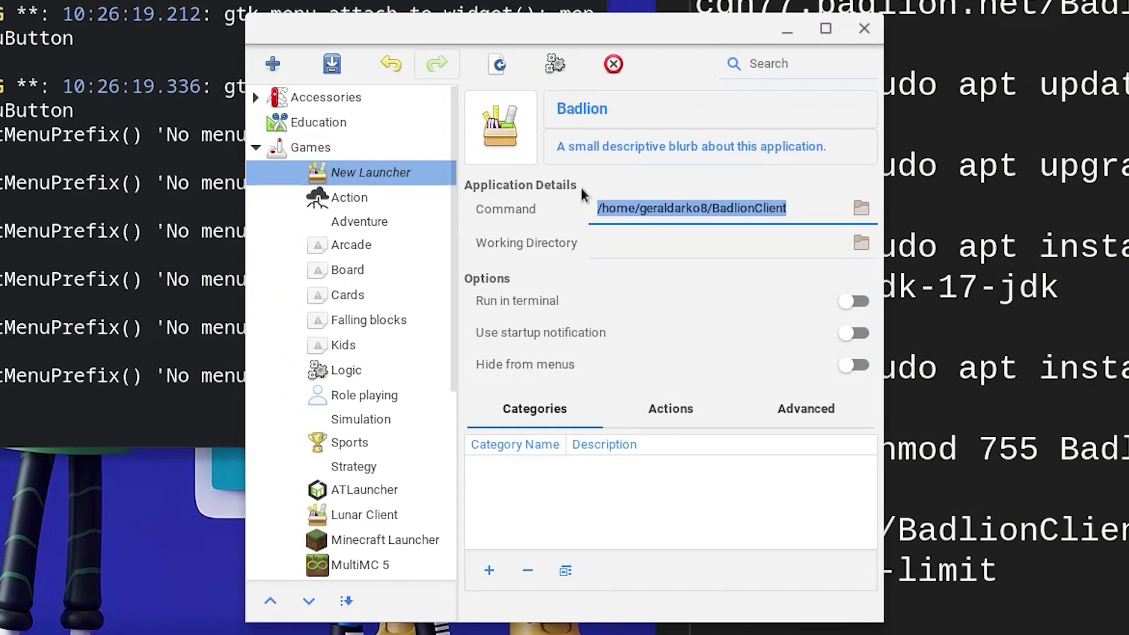
left_click(338, 63)
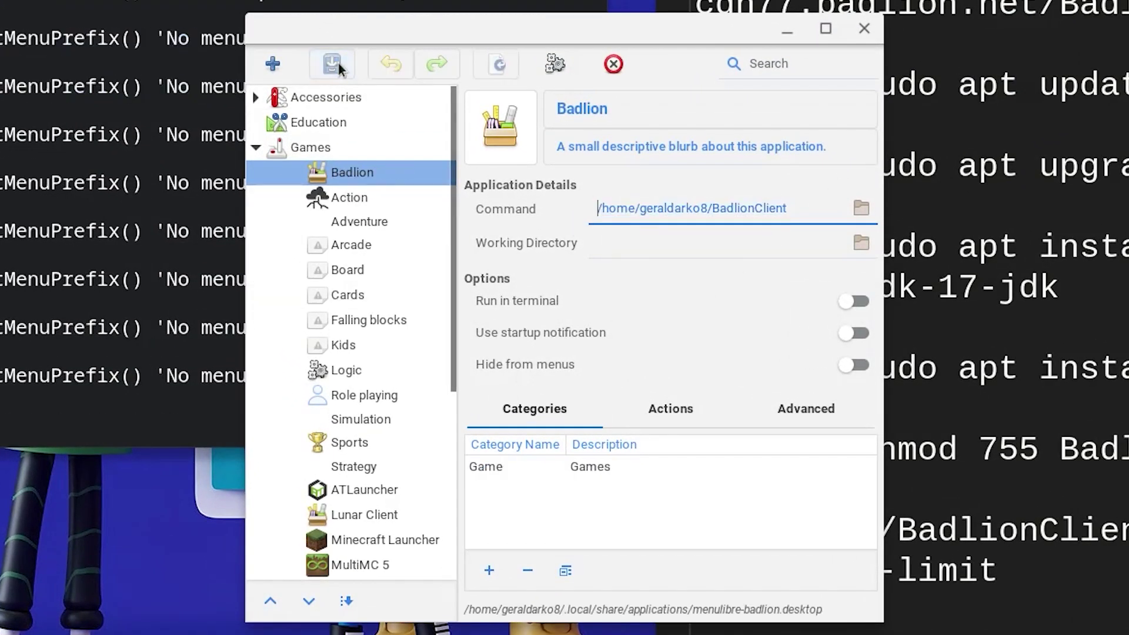
left_click(864, 29)
- Search the launcher for 'bad' and start the Badlion app
key("super")
type("b")
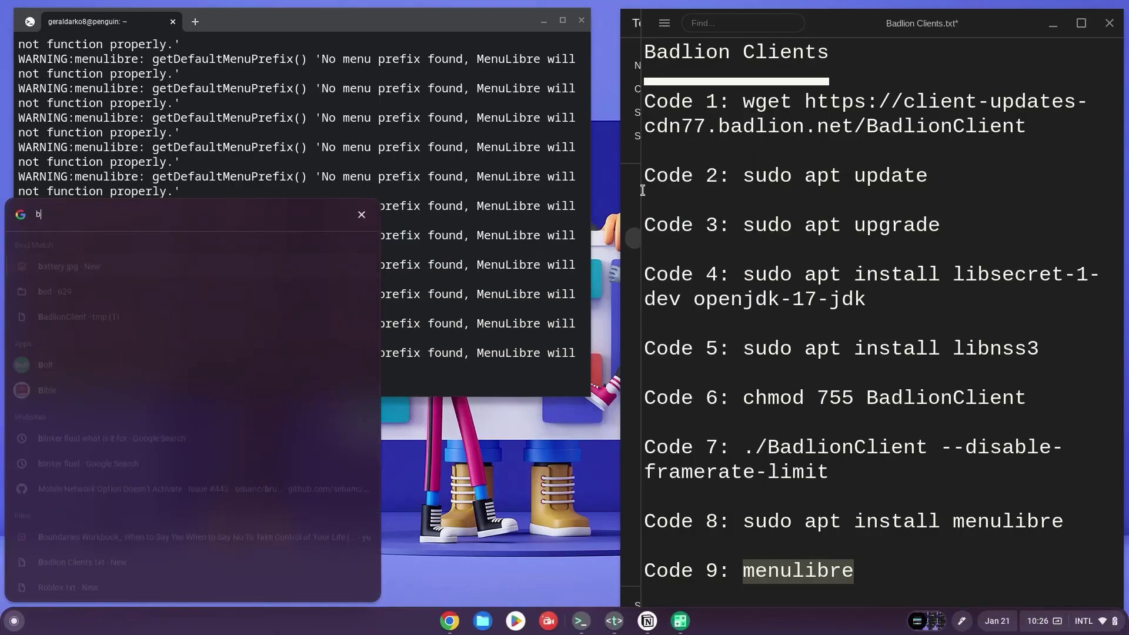
type("ad")
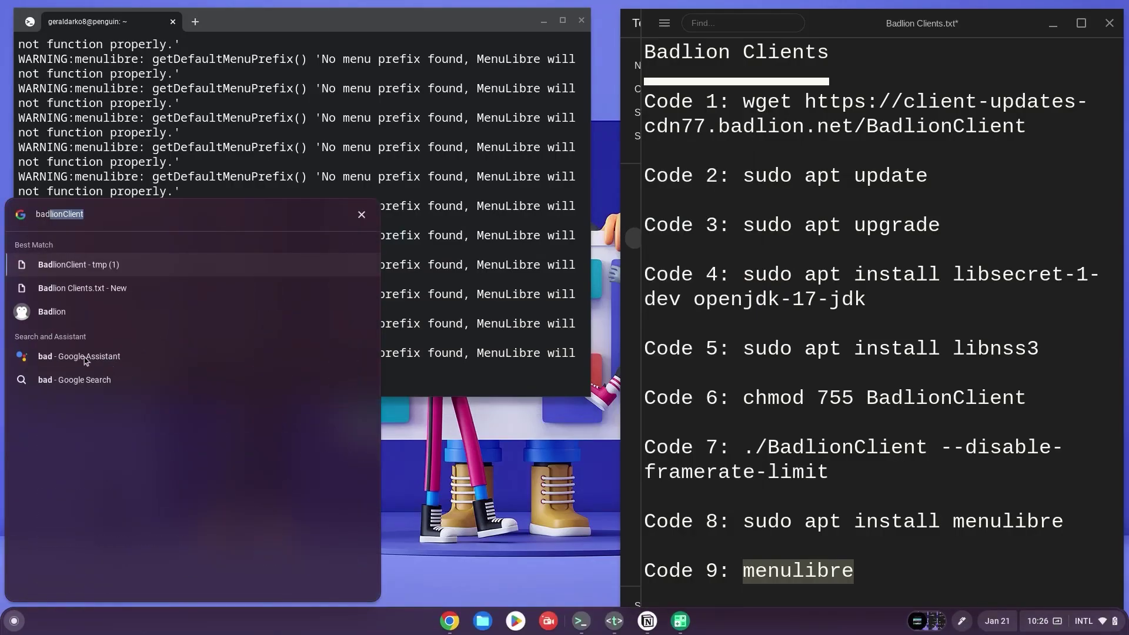
left_click(60, 314)
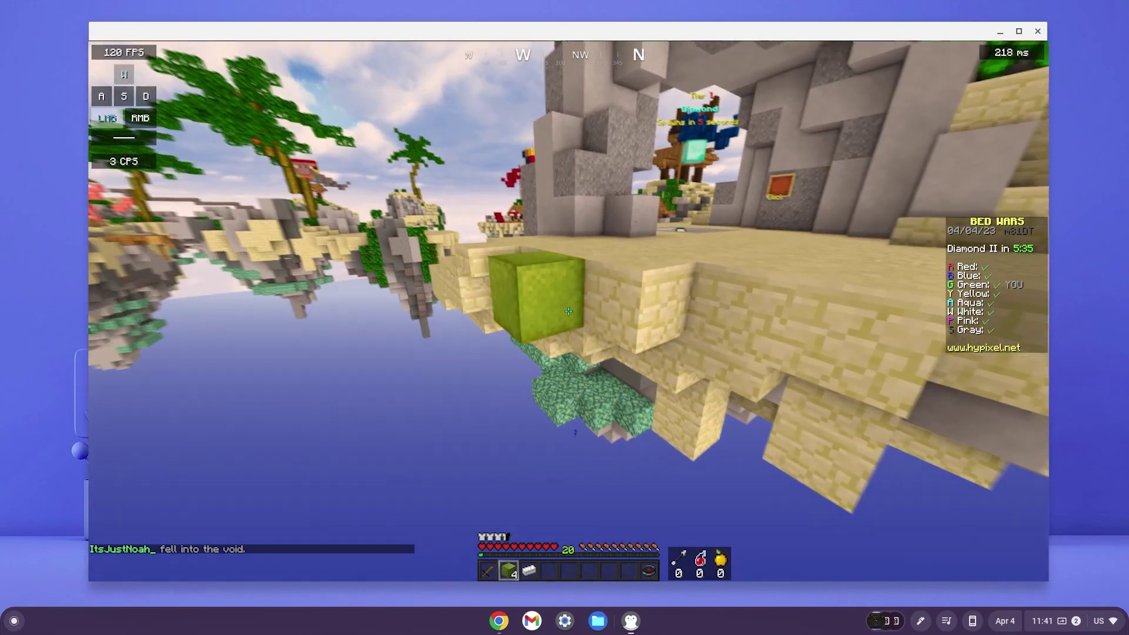
- Place three more green blocks to extend the bridge toward the island
right_click(568, 311)
right_click(568, 311)
right_click(568, 311)
right_click(568, 311)
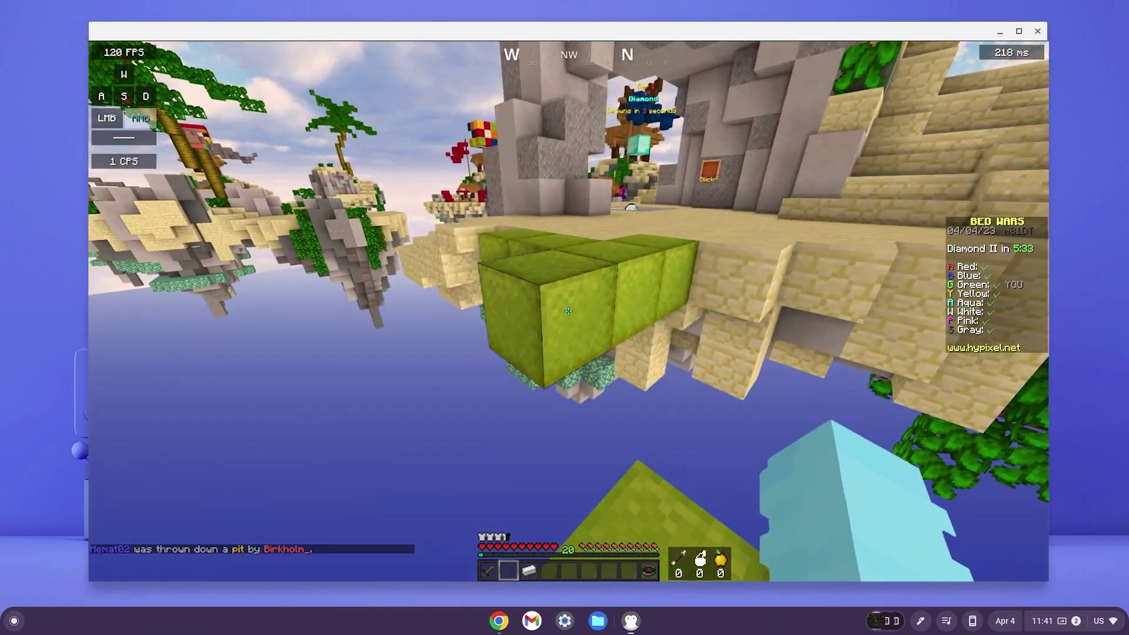
- Walk onto the sand island and over the diamond generator to collect diamonds
key("w")
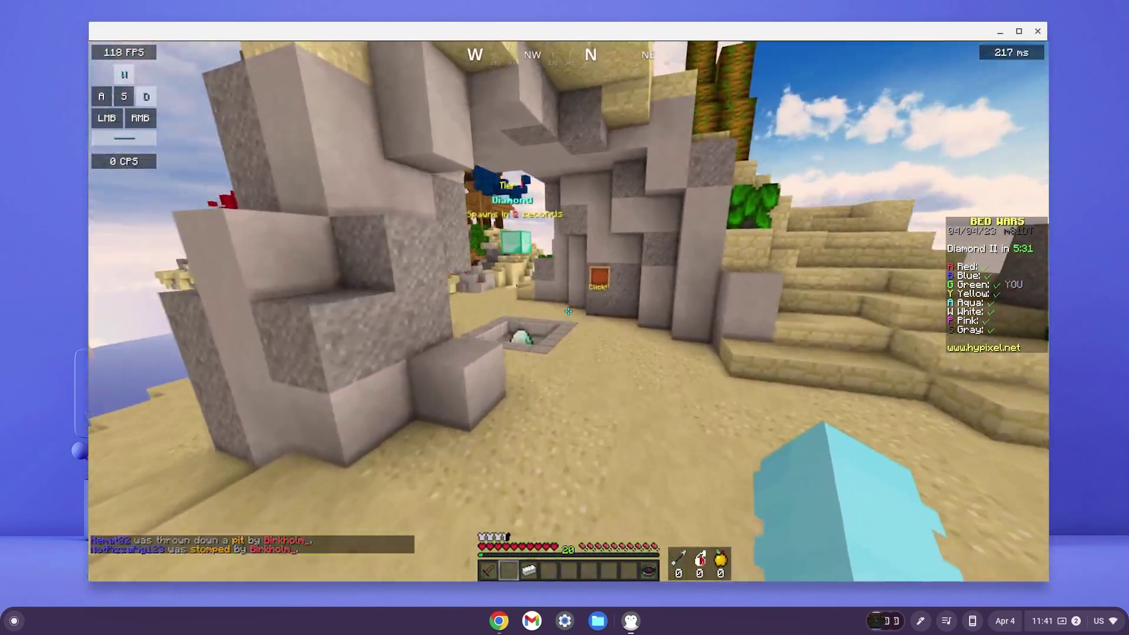
key("w")
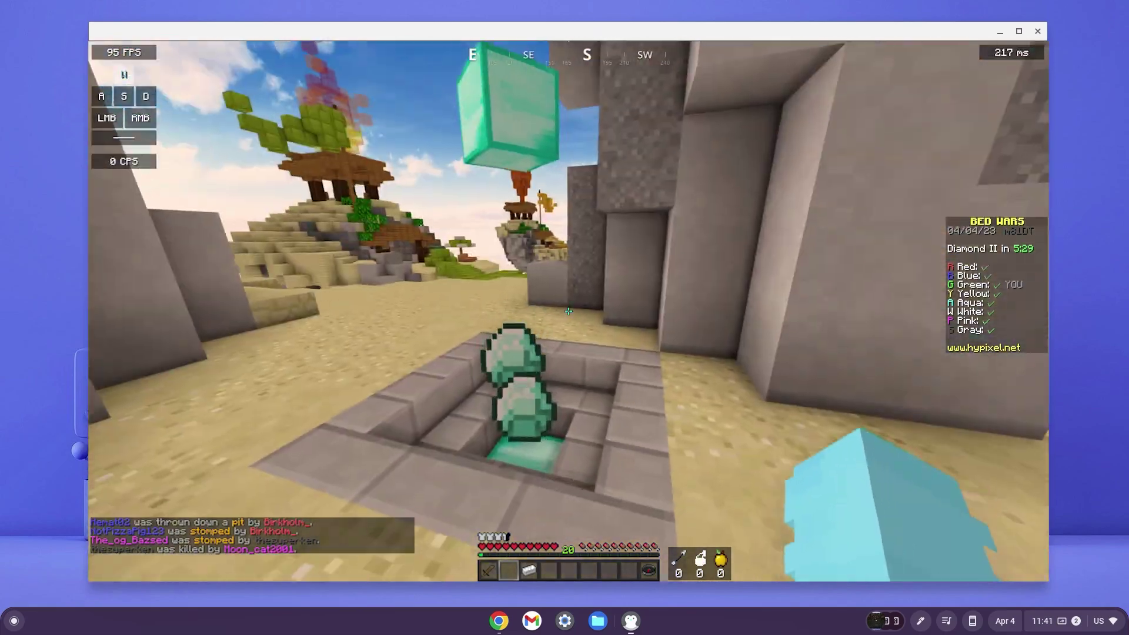
key("w")
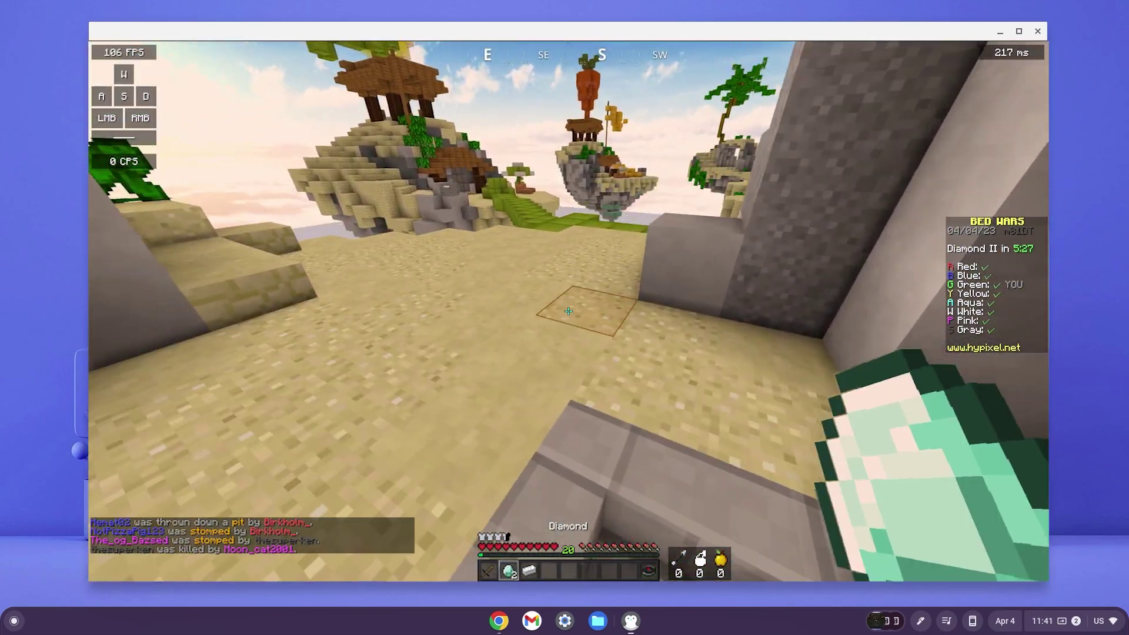